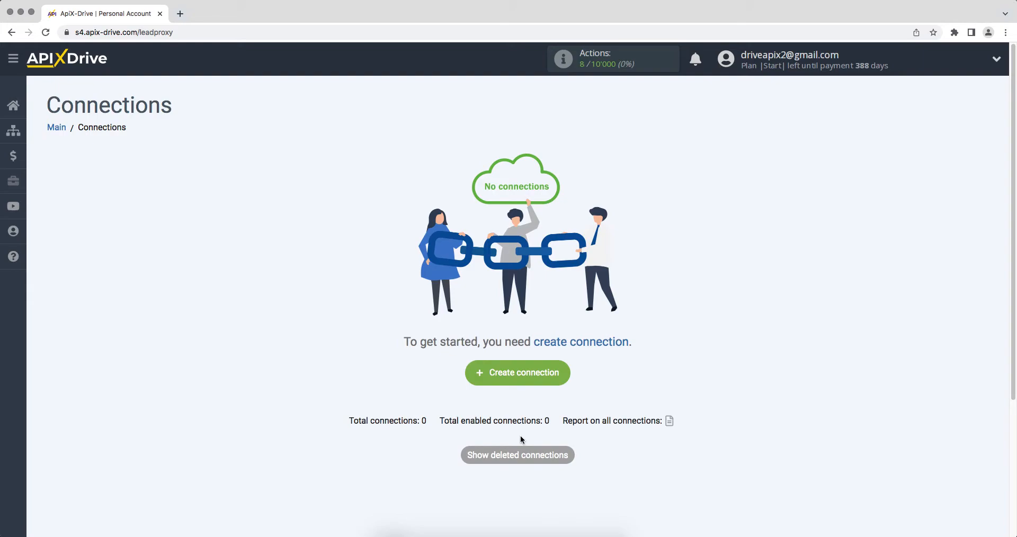
- Start a new connection and choose Hubspot as the data source system
{"action": "left_click", "coordinate": [486, 382]}
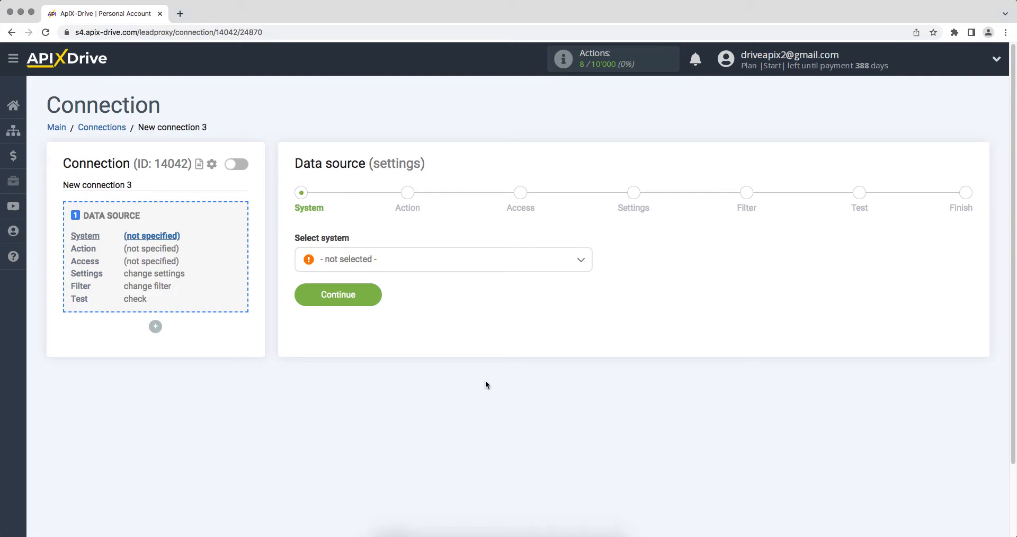
{"action": "left_click", "coordinate": [458, 268]}
{"action": "scroll", "coordinate": [588, 292], "scroll_direction": "down", "scroll_amount": 15}
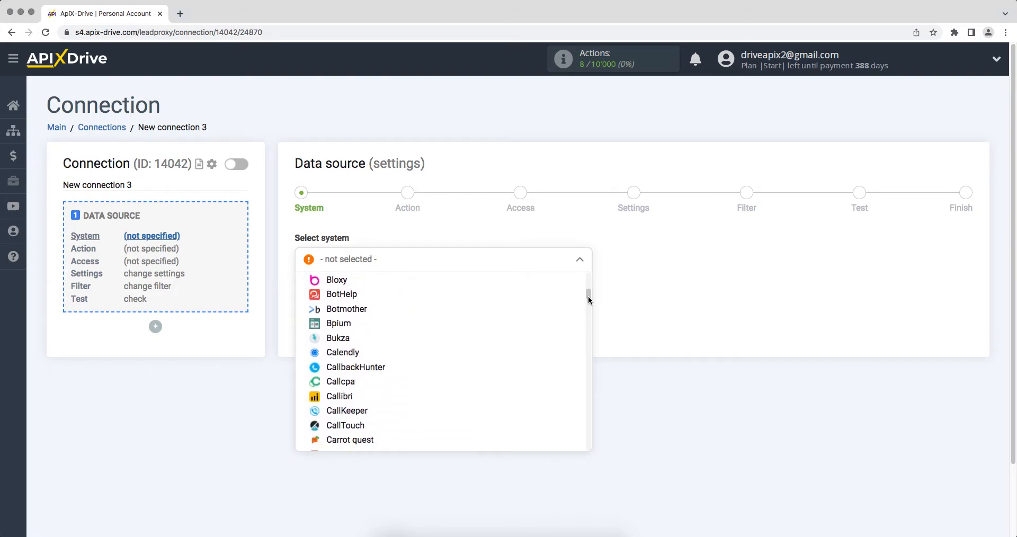
{"action": "scroll", "coordinate": [587, 326], "scroll_direction": "down", "scroll_amount": 15}
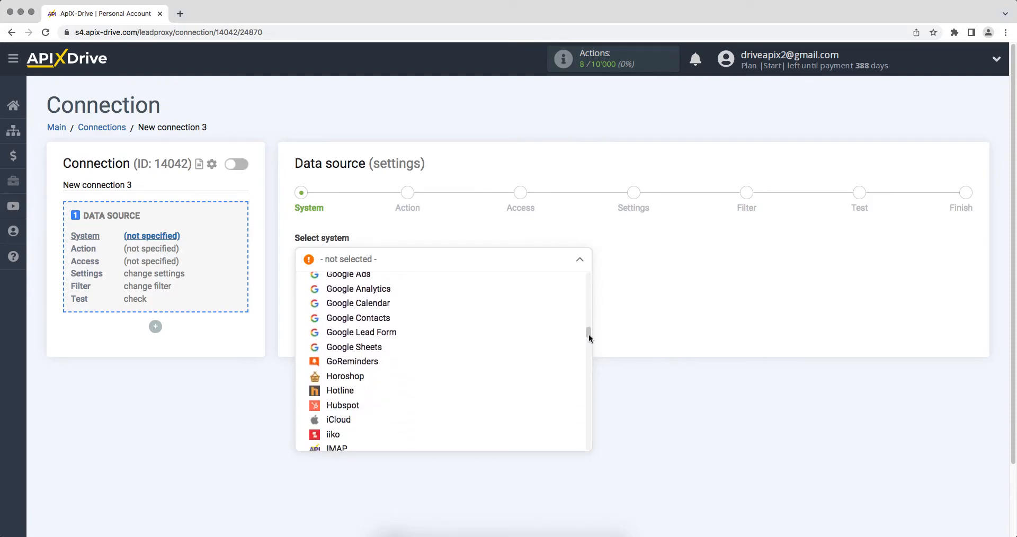
{"action": "left_click", "coordinate": [350, 326]}
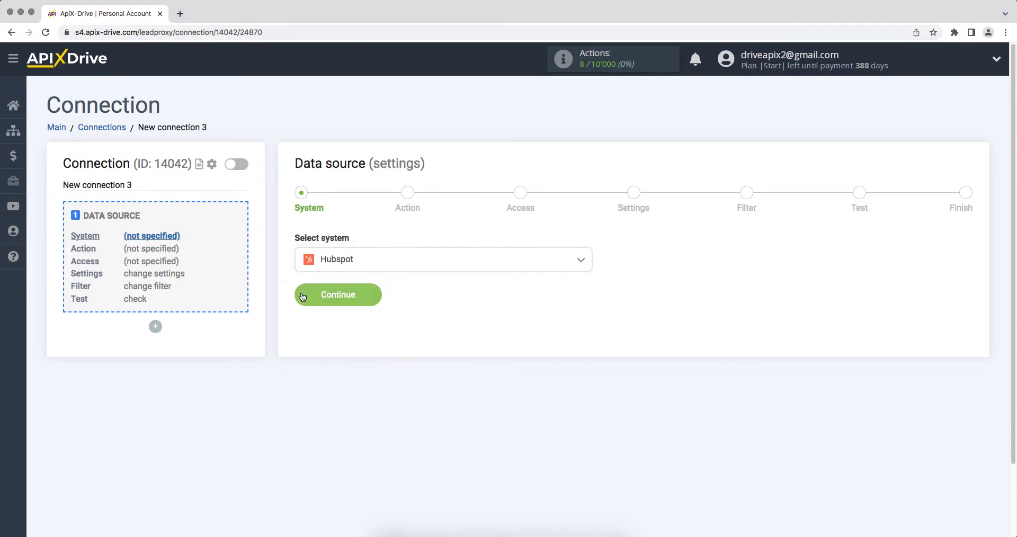
{"action": "left_click", "coordinate": [302, 297]}
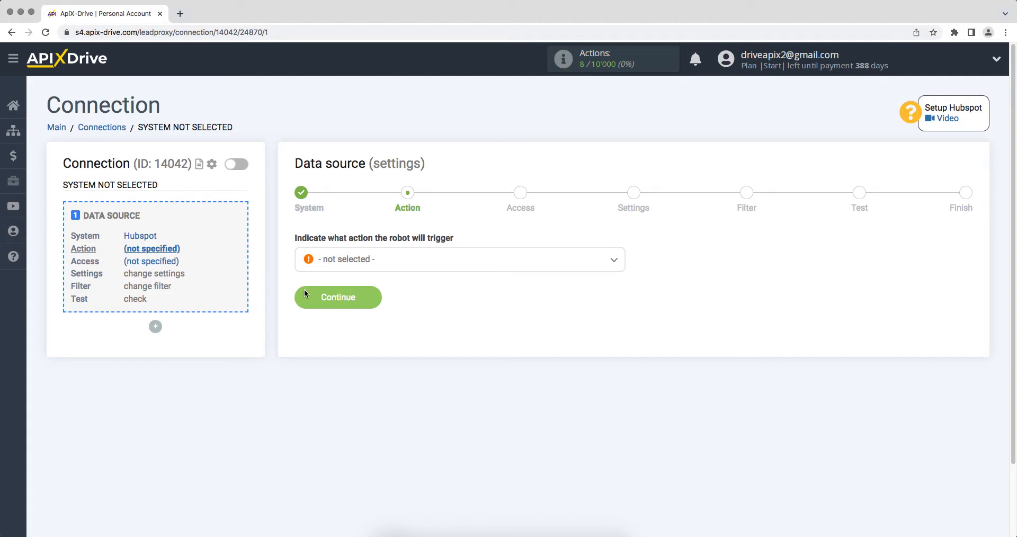
- Choose Get CONTACTS (new) as the Hubspot action and continue to account access
{"action": "left_click", "coordinate": [329, 266]}
{"action": "left_click", "coordinate": [339, 325]}
{"action": "left_click", "coordinate": [311, 307]}
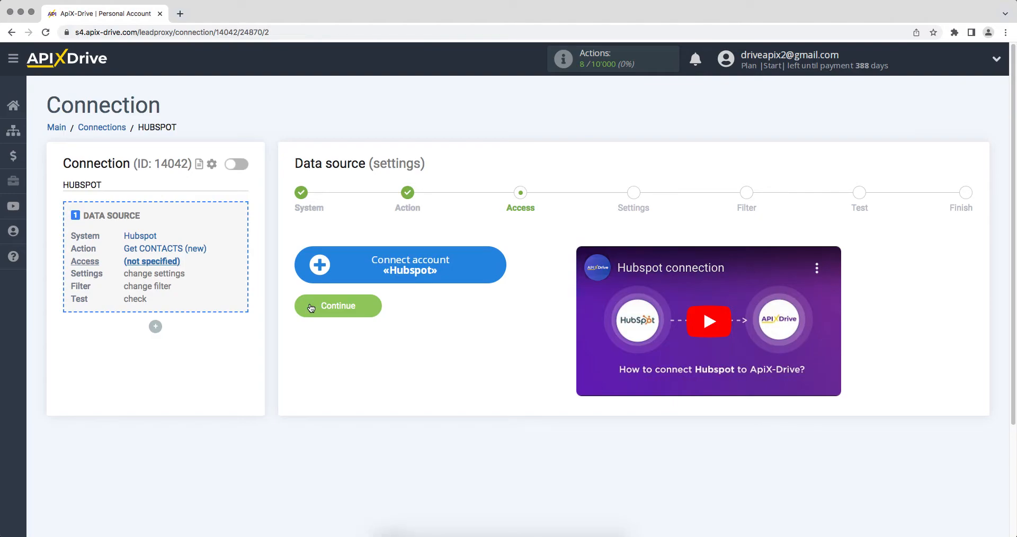
- Start connecting a Hubspot account and sign in with the account email and password
{"action": "left_click", "coordinate": [316, 262]}
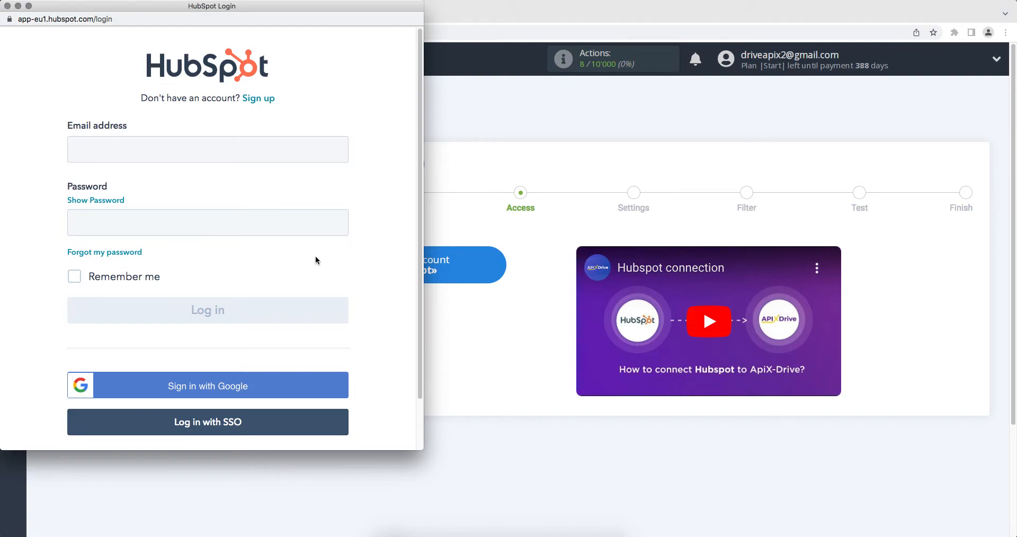
{"action": "left_click", "coordinate": [240, 153]}
{"action": "left_click", "coordinate": [238, 220]}
{"action": "type", "text": "********"}
{"action": "left_click", "coordinate": [255, 313]}
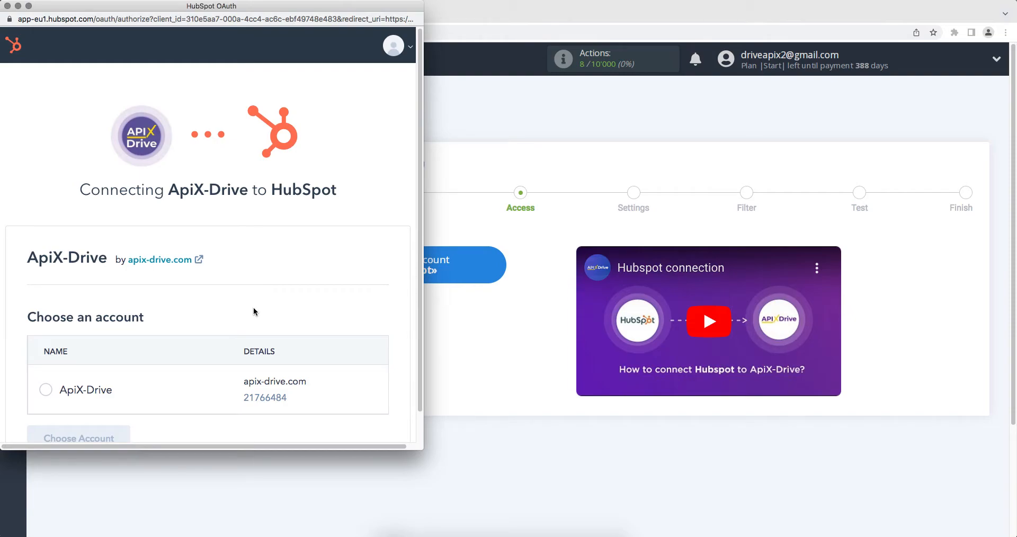
- Select the ApiX-Drive HubSpot account and approve the app's access to it
{"action": "scroll", "coordinate": [254, 311], "scroll_direction": "down", "scroll_amount": 1}
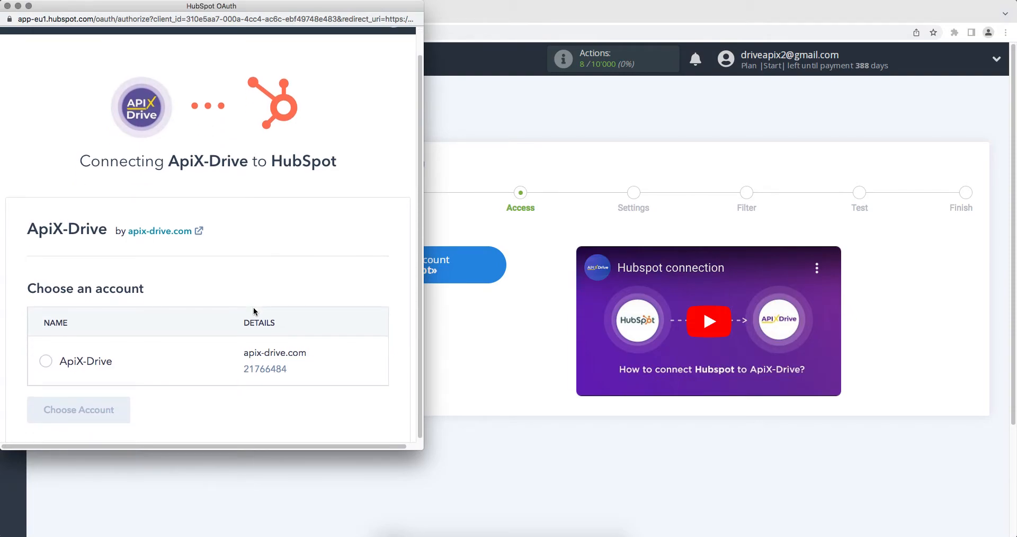
{"action": "left_click", "coordinate": [47, 362]}
{"action": "left_click", "coordinate": [65, 408]}
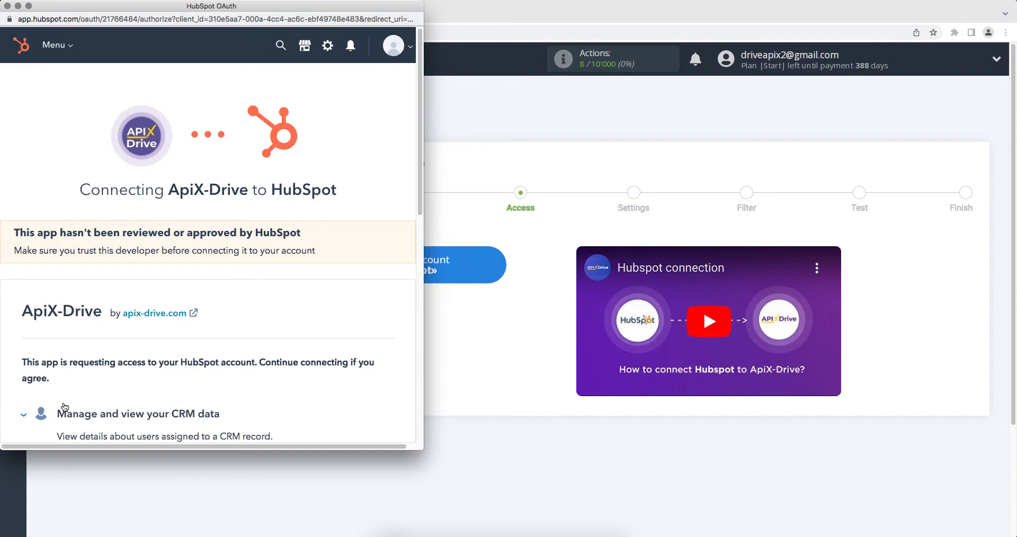
{"action": "scroll", "coordinate": [64, 407], "scroll_direction": "down", "scroll_amount": 10}
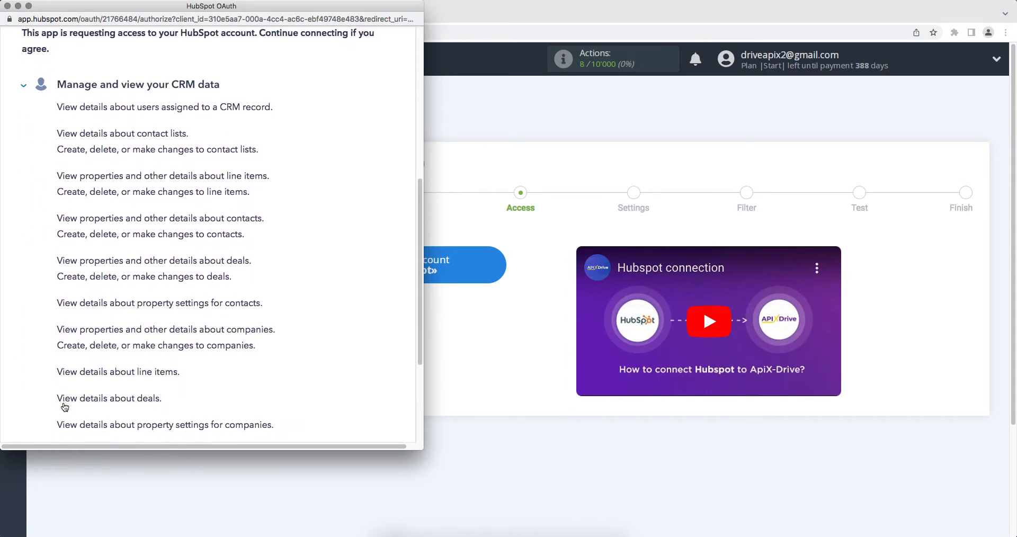
{"action": "left_click", "coordinate": [65, 384]}
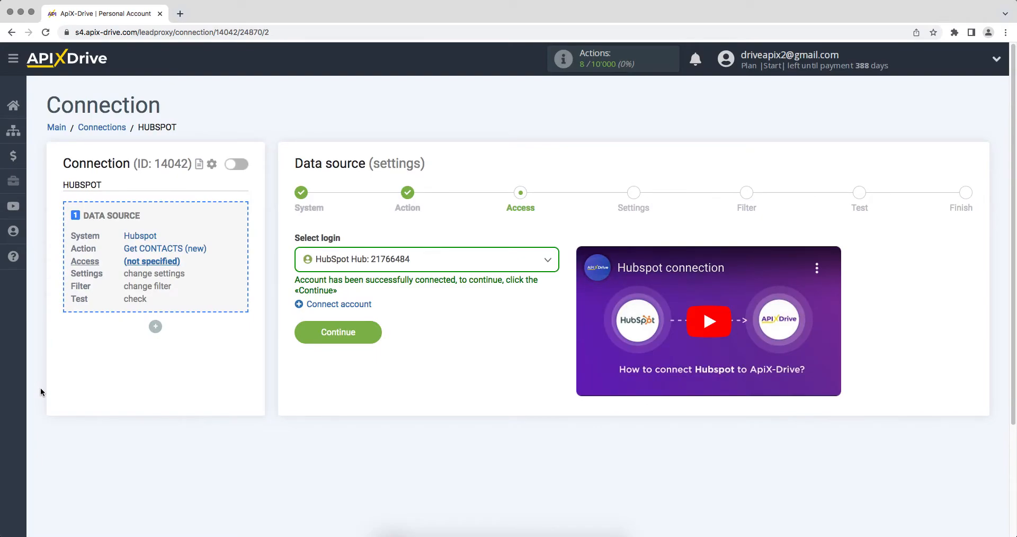
- Select the connected HubSpot hub login, then skip Settings and Filter to load test data
{"action": "left_click", "coordinate": [342, 270]}
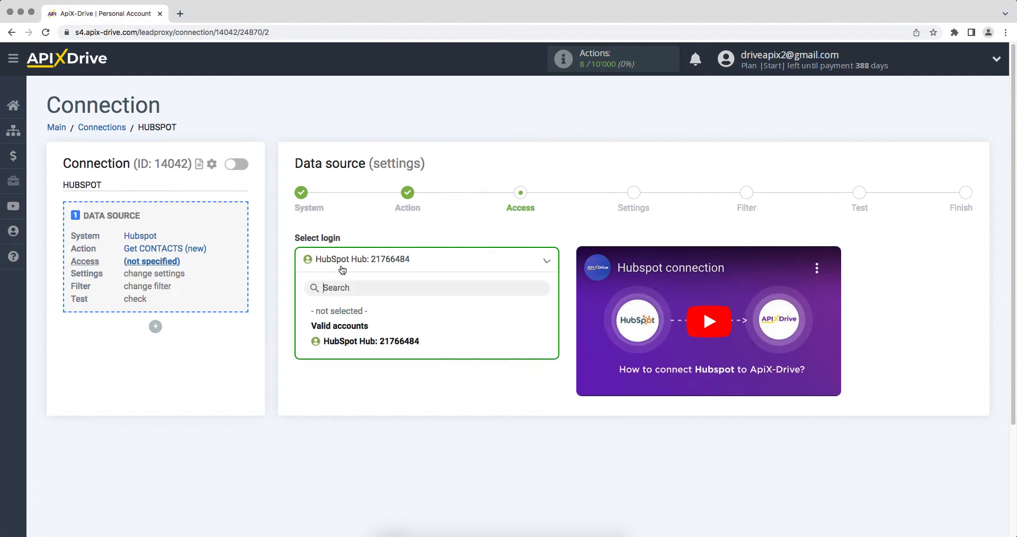
{"action": "left_click", "coordinate": [341, 342]}
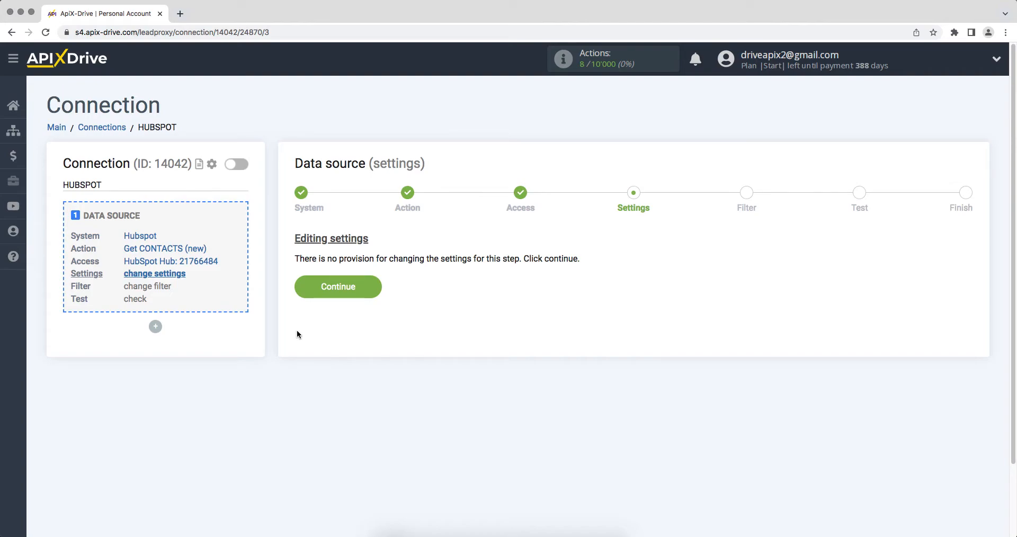
{"action": "left_click", "coordinate": [300, 295]}
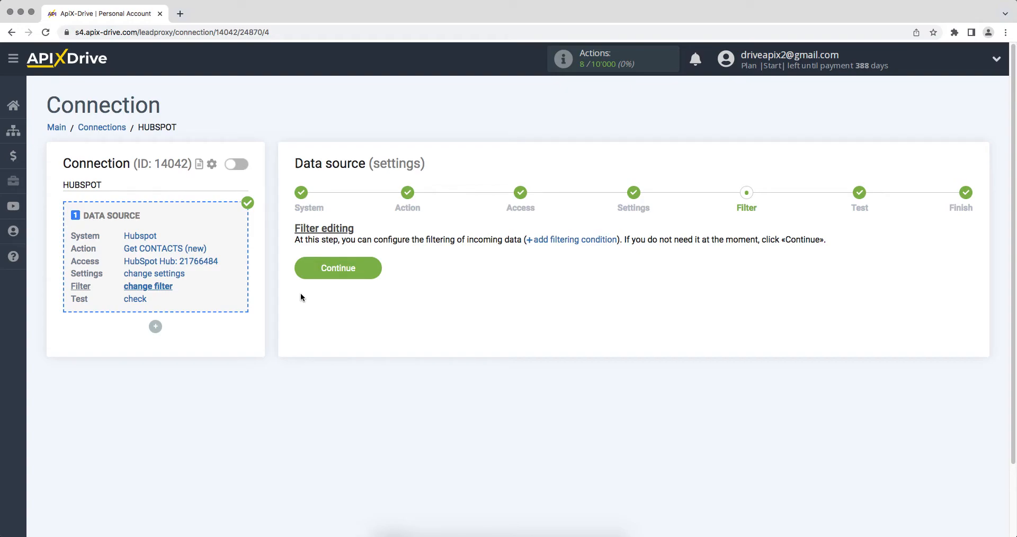
{"action": "left_click", "coordinate": [304, 271]}
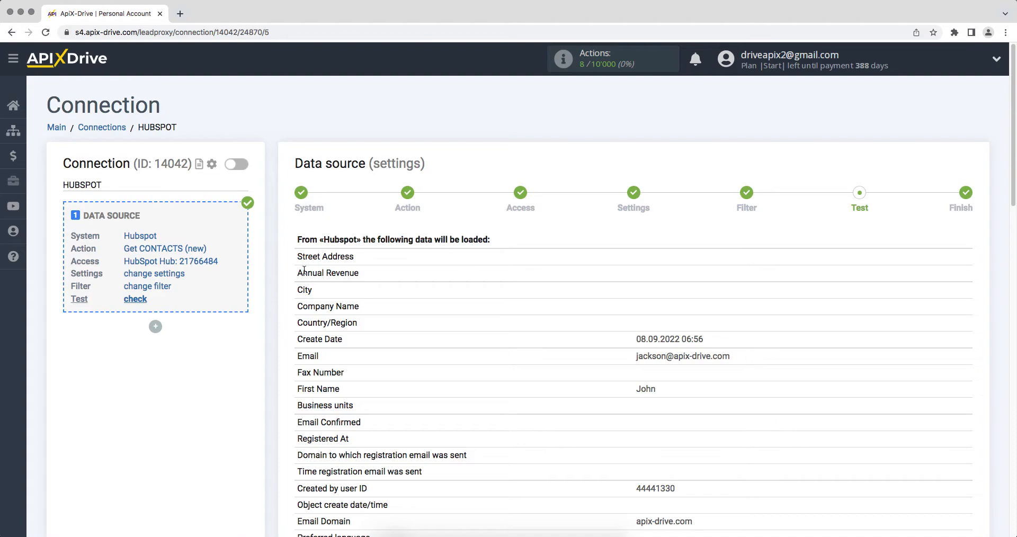
- Look through the sample HubSpot contact fields and proceed to the Finish step
{"action": "scroll", "coordinate": [304, 271], "scroll_direction": "down", "scroll_amount": 14}
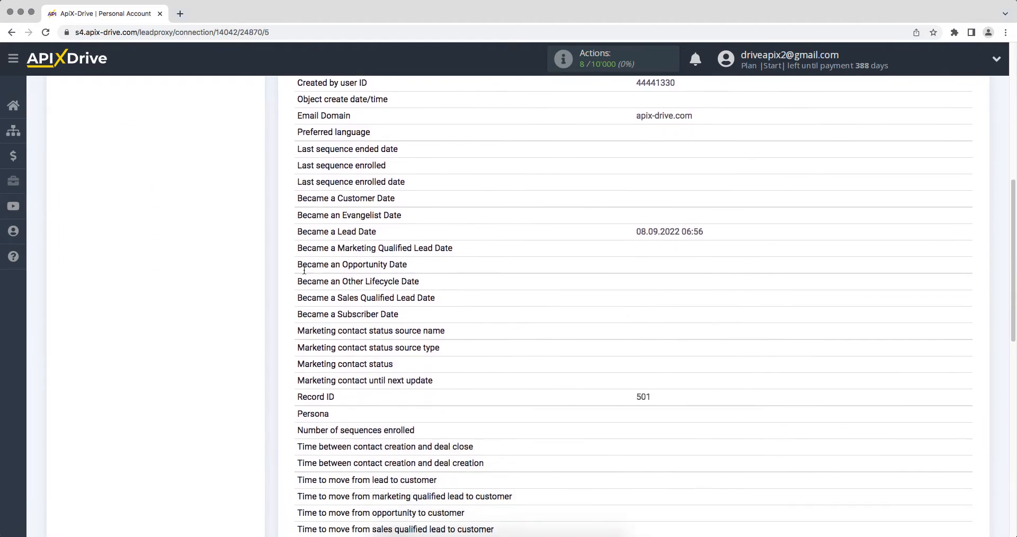
{"action": "scroll", "coordinate": [304, 273], "scroll_direction": "down", "scroll_amount": 1}
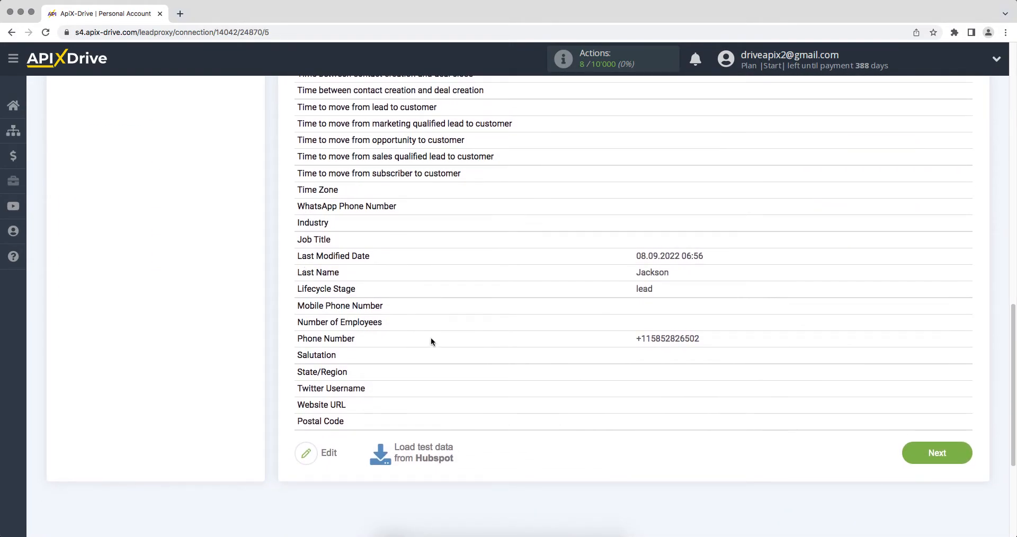
{"action": "left_click", "coordinate": [937, 454]}
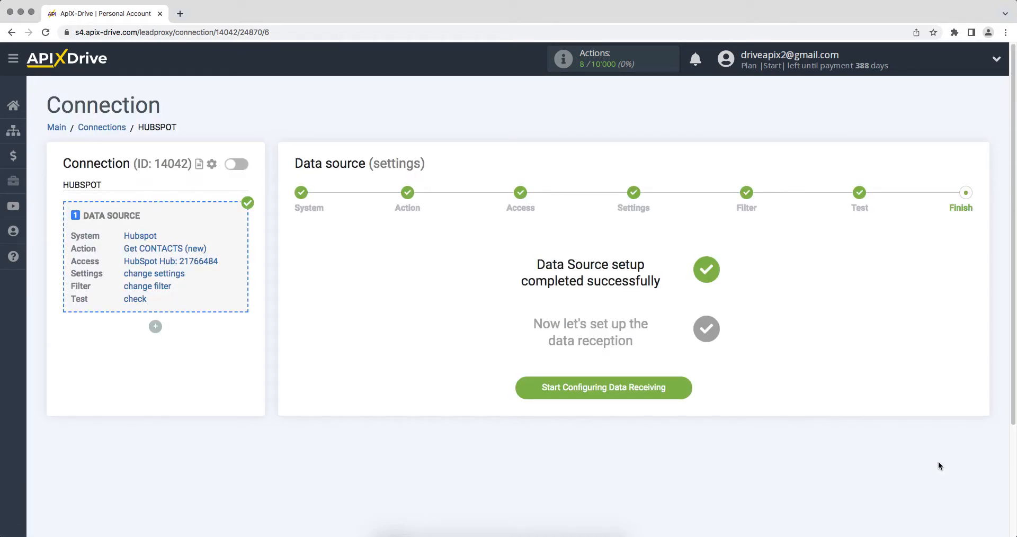
- Begin configuring data receiving and select Discord as the destination system
{"action": "left_click", "coordinate": [523, 389]}
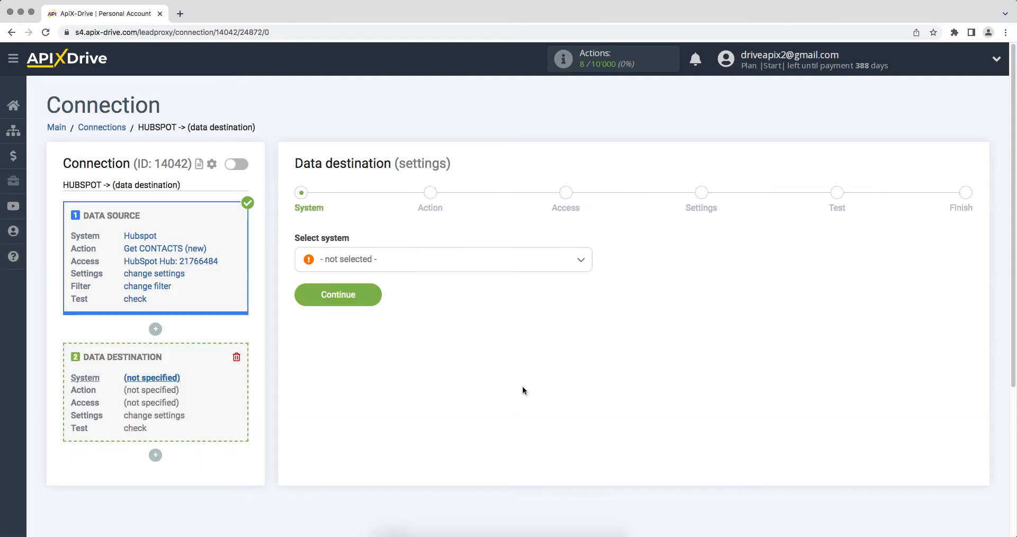
{"action": "left_click", "coordinate": [501, 260]}
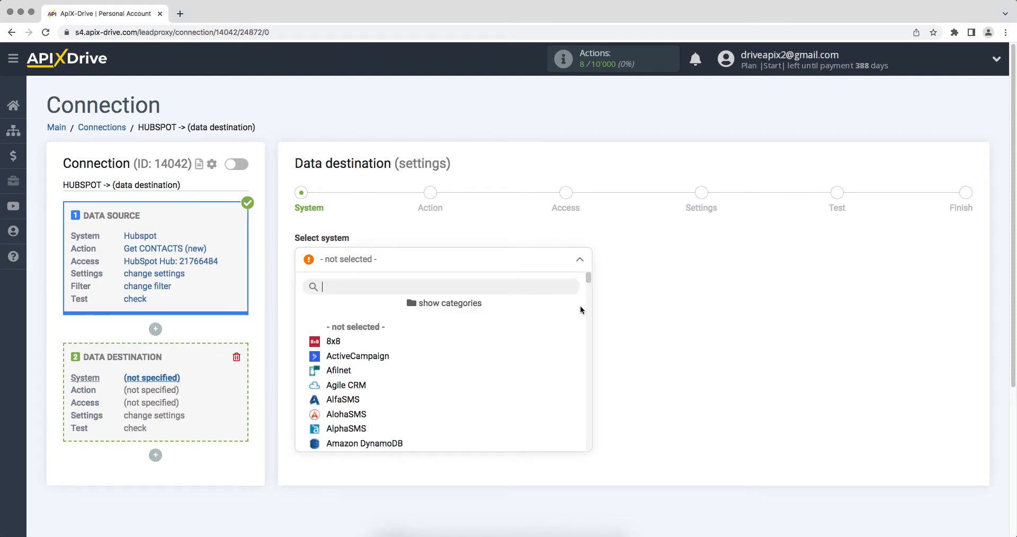
{"action": "left_click_drag", "start_coordinate": [588, 278], "coordinate": [588, 315]}
{"action": "left_click", "coordinate": [388, 324]}
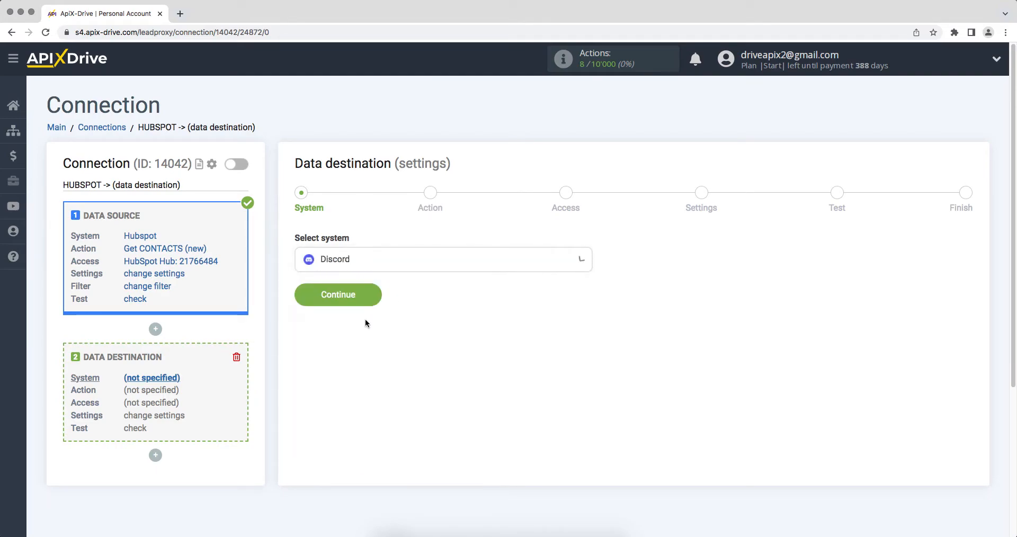
{"action": "left_click", "coordinate": [312, 300]}
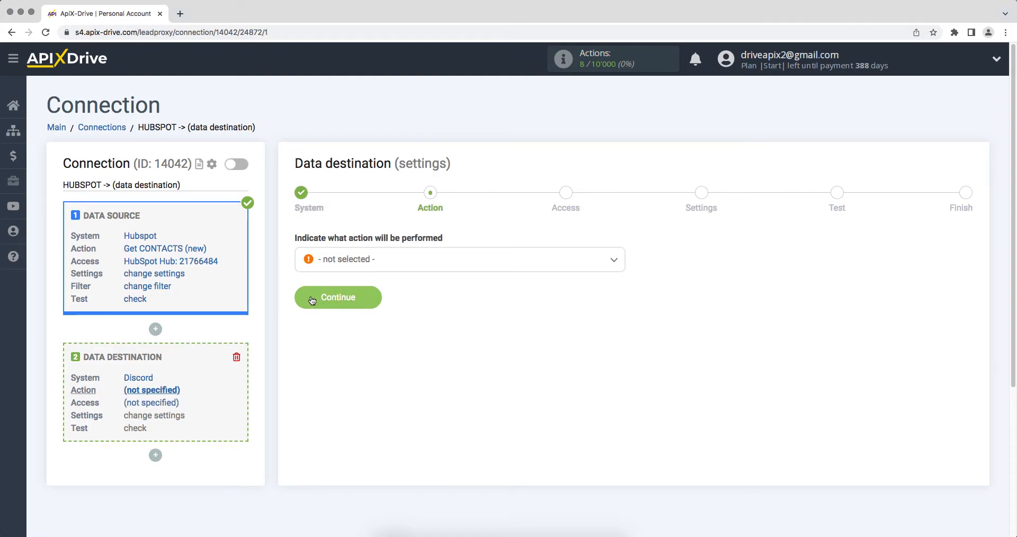
- Choose Send MESSAGE as the Discord action and continue to the Access step
{"action": "left_click", "coordinate": [331, 270]}
{"action": "left_click", "coordinate": [335, 325]}
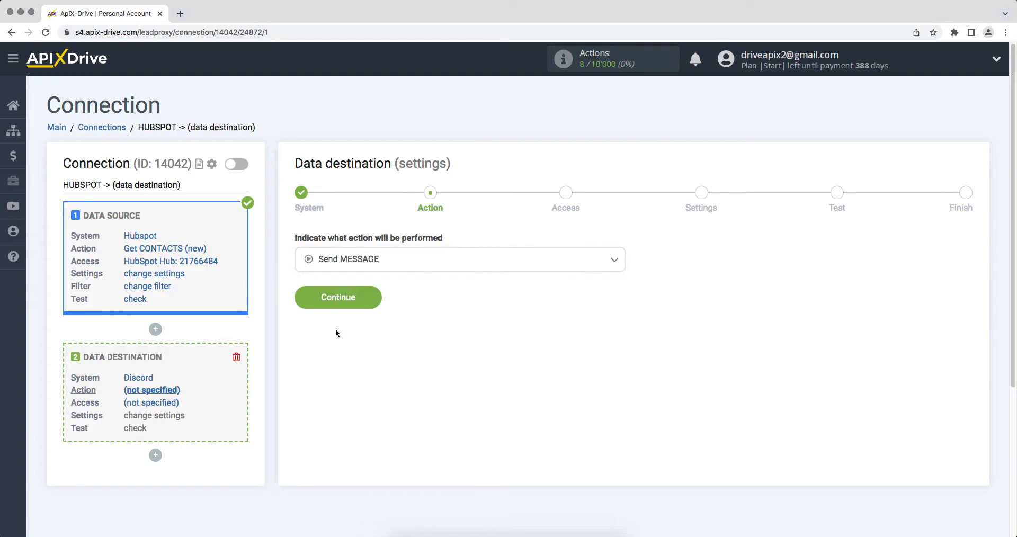
{"action": "left_click", "coordinate": [306, 303]}
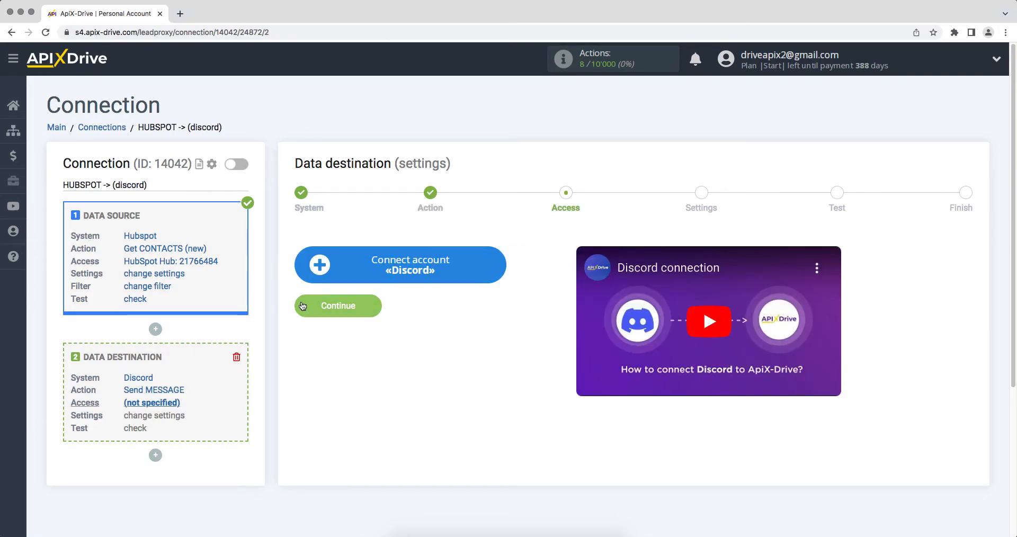
- Start connecting a Discord account and log in with the account email and password
{"action": "left_click", "coordinate": [313, 275]}
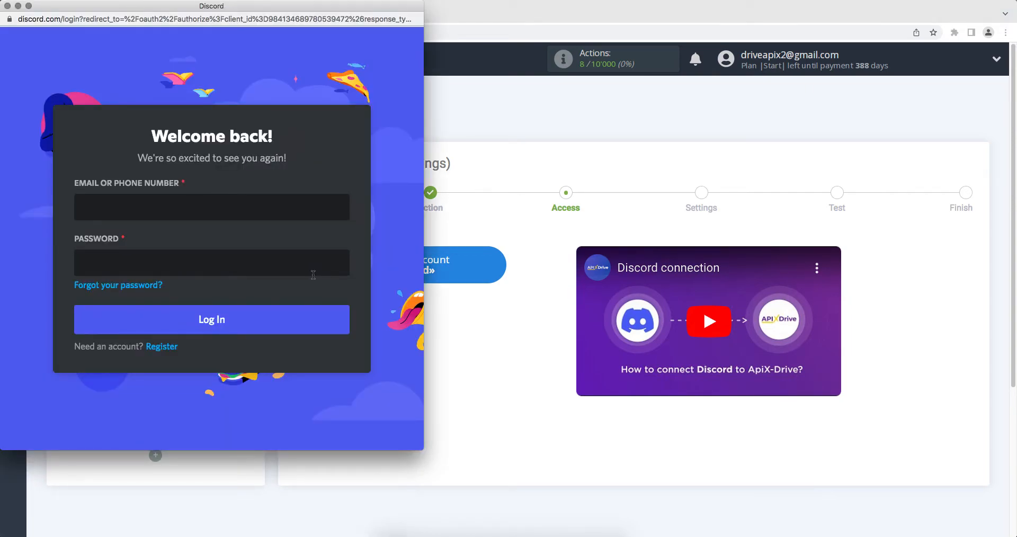
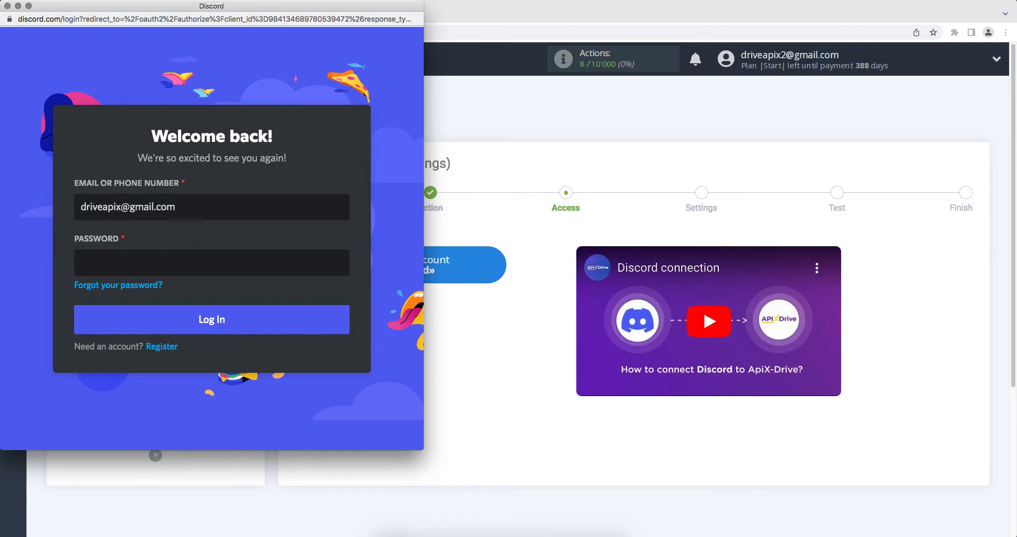
{"action": "left_click", "coordinate": [259, 261]}
{"action": "type", "text": "********"}
{"action": "left_click", "coordinate": [267, 330]}
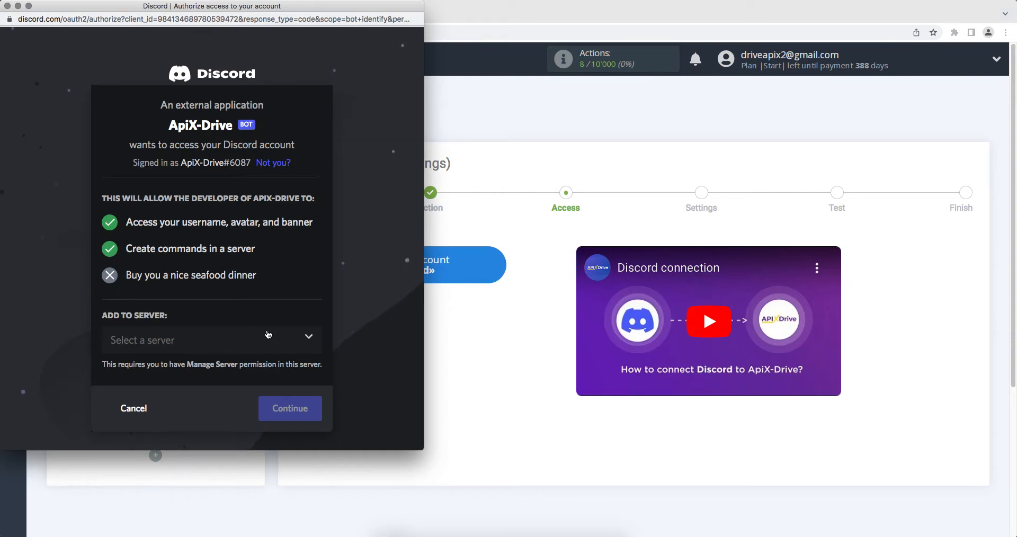
- Authorize the ApiX-Drive bot on the ApiX-Drive Discord server
{"action": "left_click", "coordinate": [264, 340]}
{"action": "left_click", "coordinate": [250, 372]}
{"action": "left_click", "coordinate": [286, 408]}
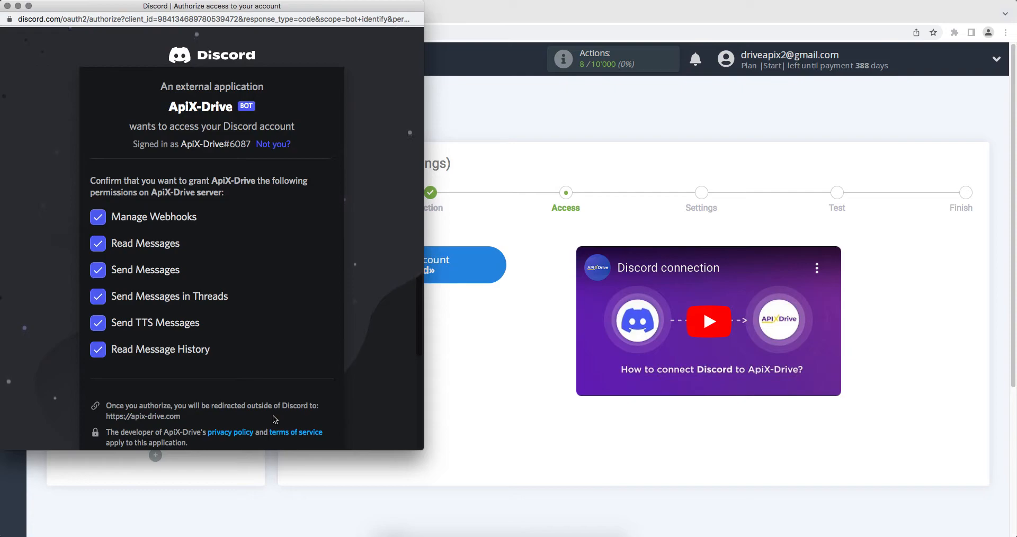
{"action": "scroll", "coordinate": [274, 420], "scroll_direction": "down", "scroll_amount": 5}
{"action": "left_click", "coordinate": [286, 427]}
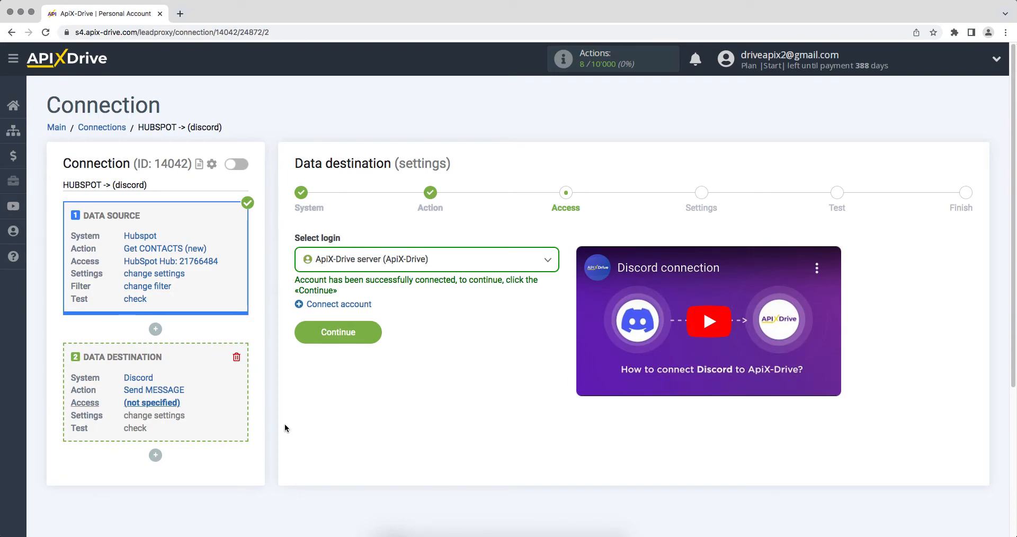
- Select the ApiX-Drive server login and continue to the message settings
{"action": "left_click", "coordinate": [350, 263]}
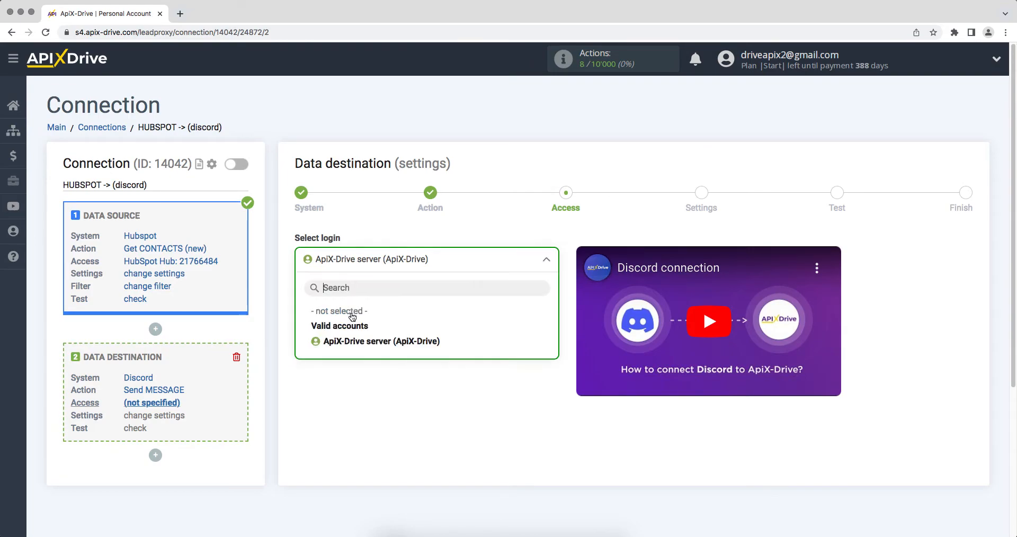
{"action": "left_click", "coordinate": [353, 342]}
{"action": "left_click", "coordinate": [306, 334]}
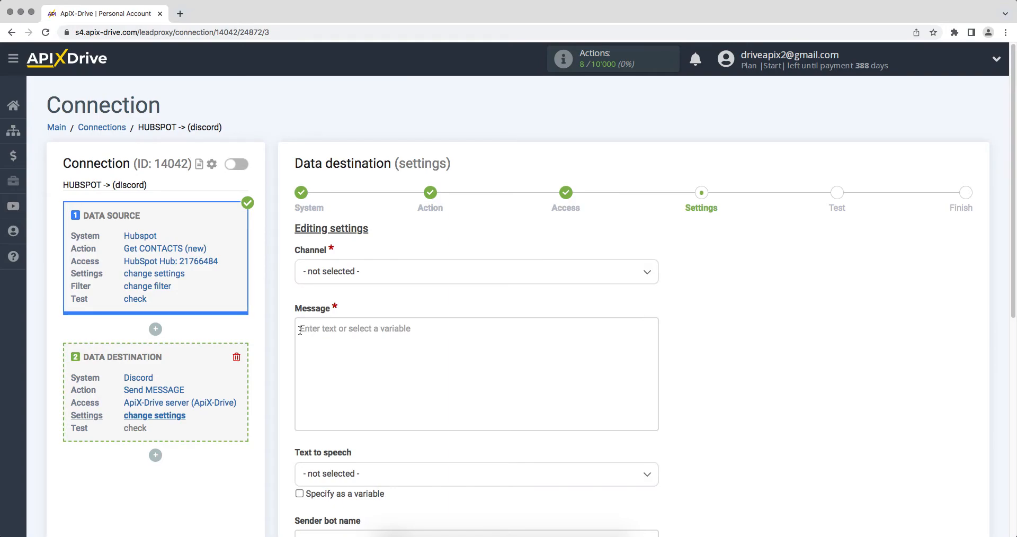
- Target Text Channels - general and start the message with 'New contact from Hubspot' plus Create Date
{"action": "left_click", "coordinate": [339, 284]}
{"action": "left_click", "coordinate": [339, 337]}
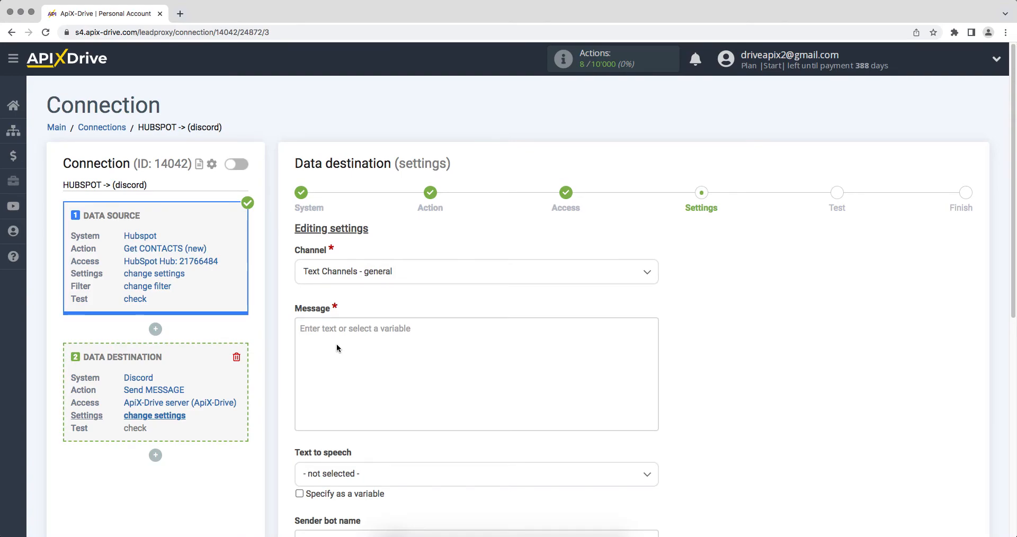
{"action": "left_click", "coordinate": [317, 332]}
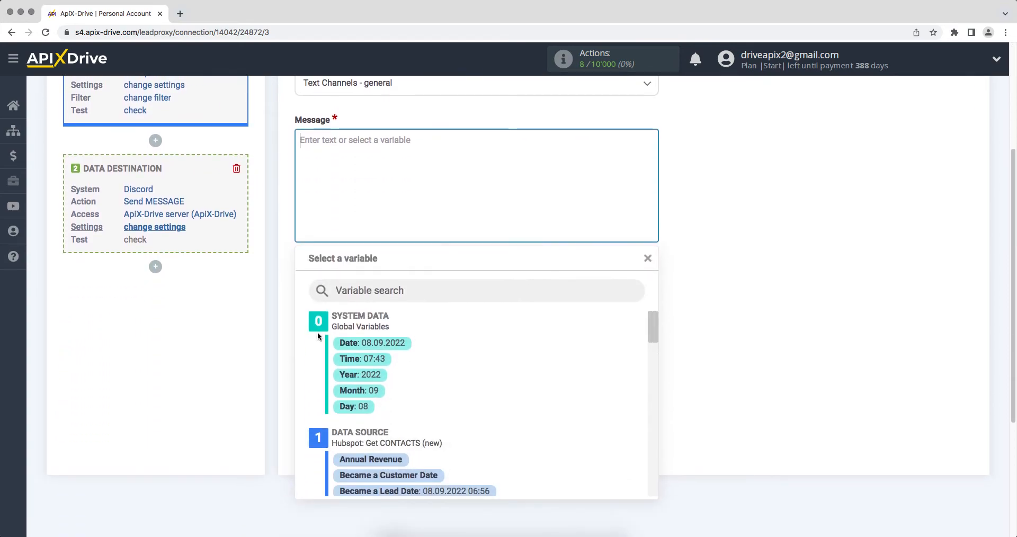
{"action": "left_click_drag", "start_coordinate": [654, 329], "coordinate": [657, 380]}
{"action": "left_click", "coordinate": [449, 380]}
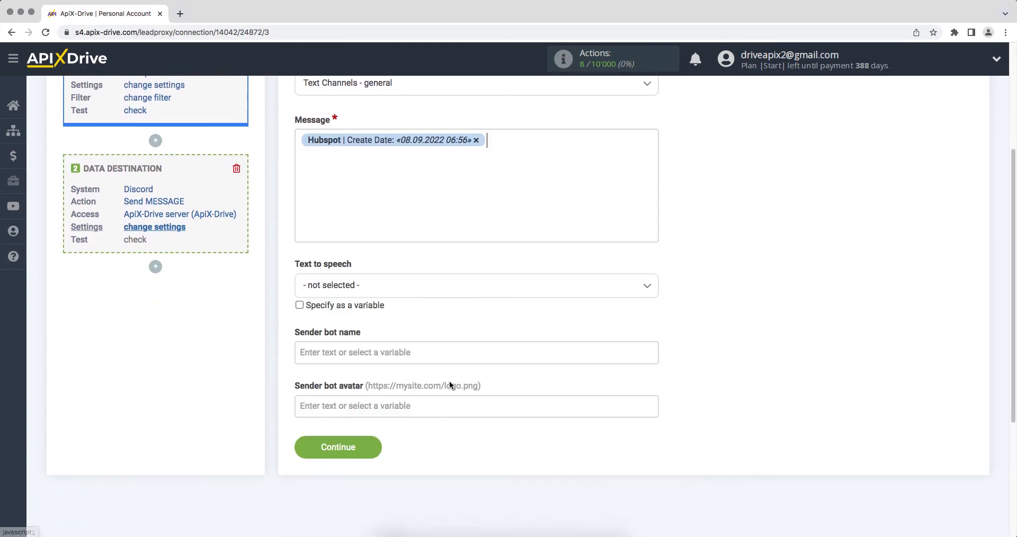
{"action": "left_click", "coordinate": [299, 140]}
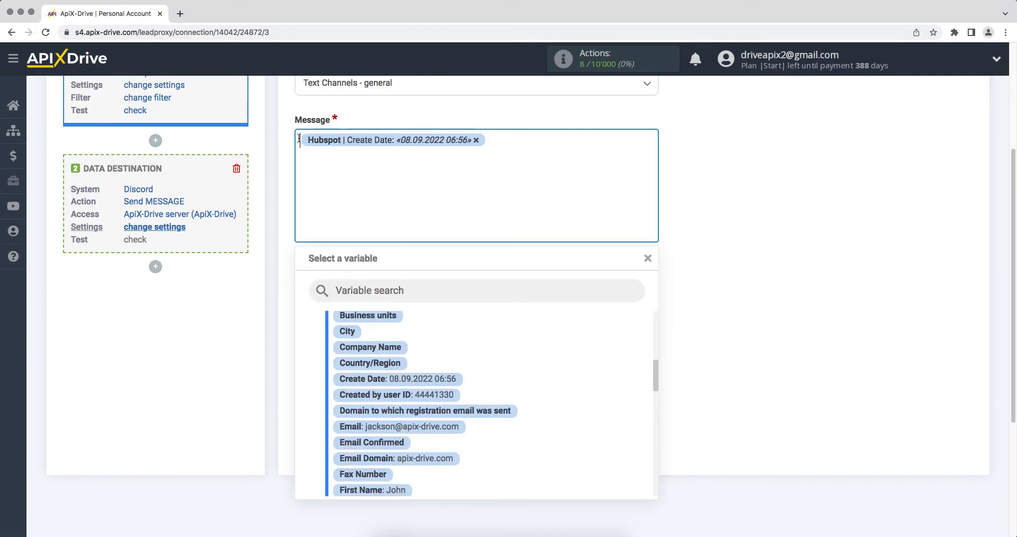
{"action": "type", "text": "New"}
{"action": "type", "text": "contact"}
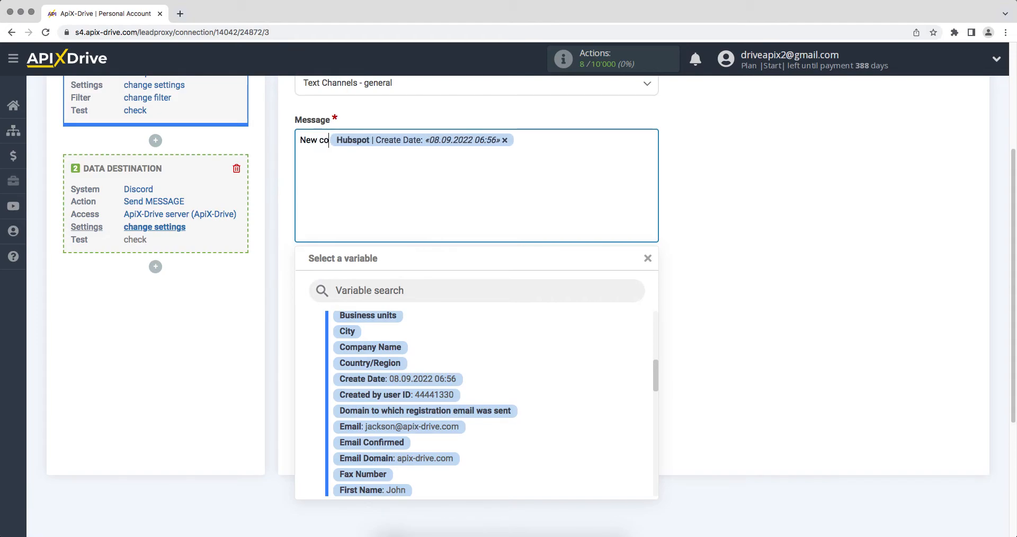
{"action": "type", "text": " from "}
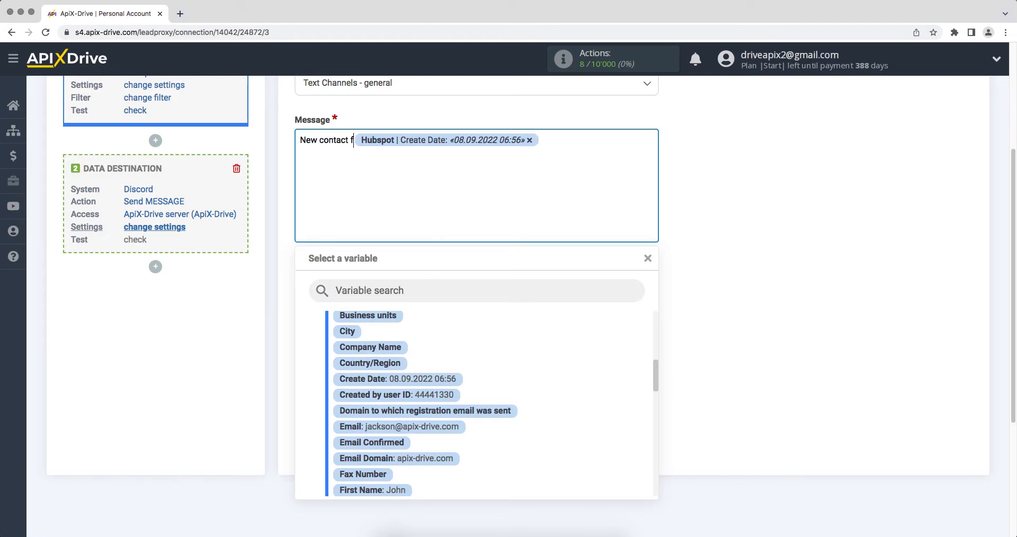
{"action": "type", "text": "Hubspo"}
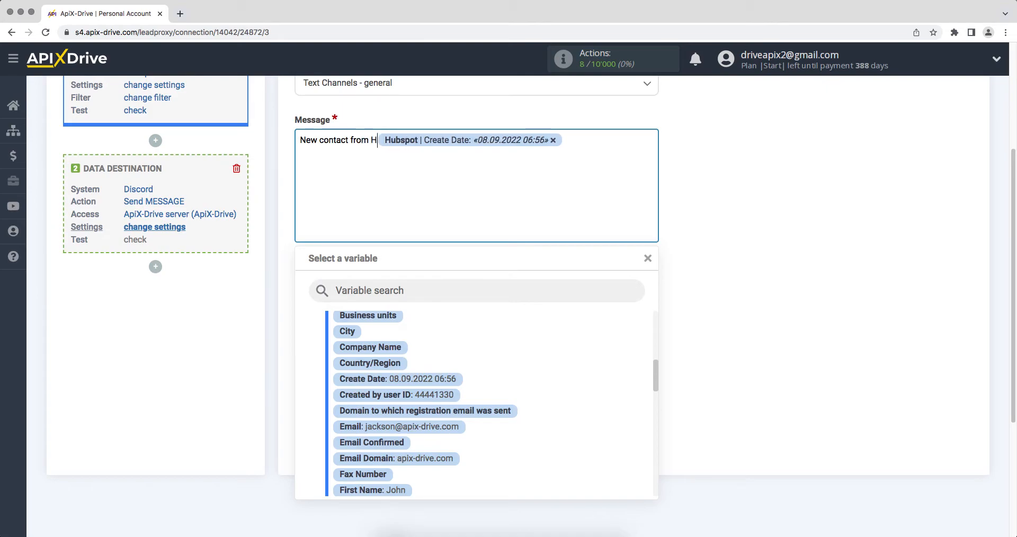
{"action": "type", "text": "t"}
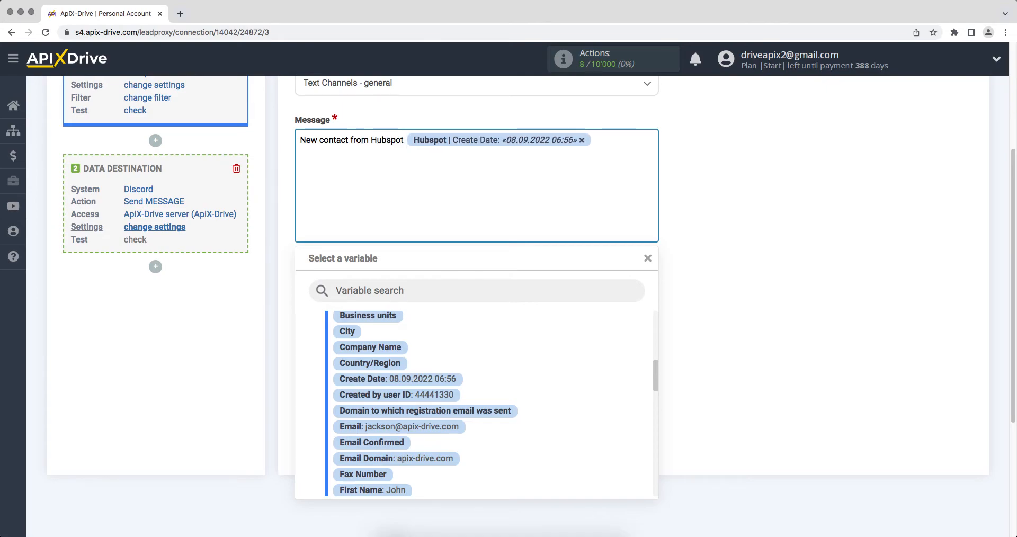
- Add a Name line containing the contact's First Name and Last Name fields
{"action": "left_click", "coordinate": [611, 145]}
{"action": "key", "text": "Return"}
{"action": "type", "text": "Name"}
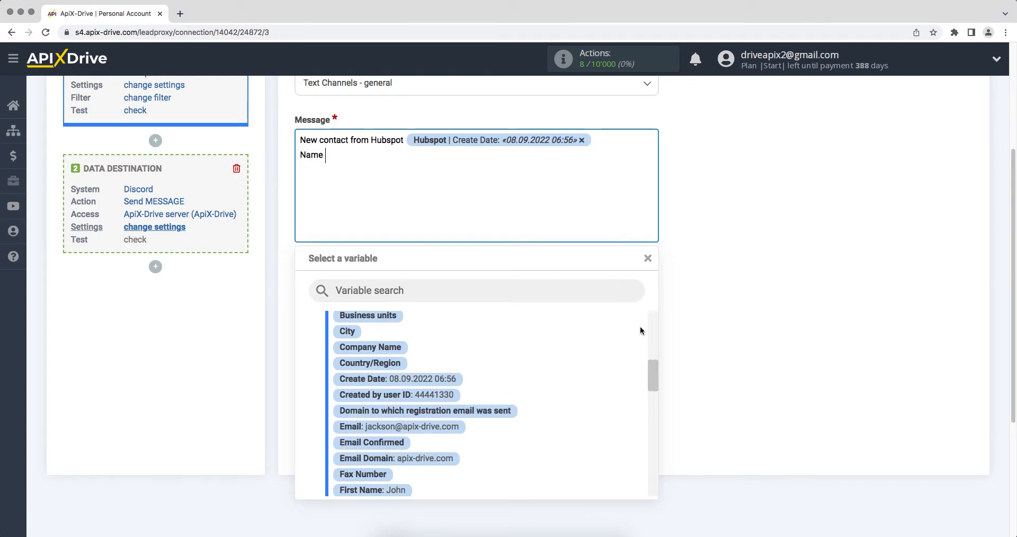
{"action": "left_click_drag", "start_coordinate": [651, 369], "coordinate": [653, 386]}
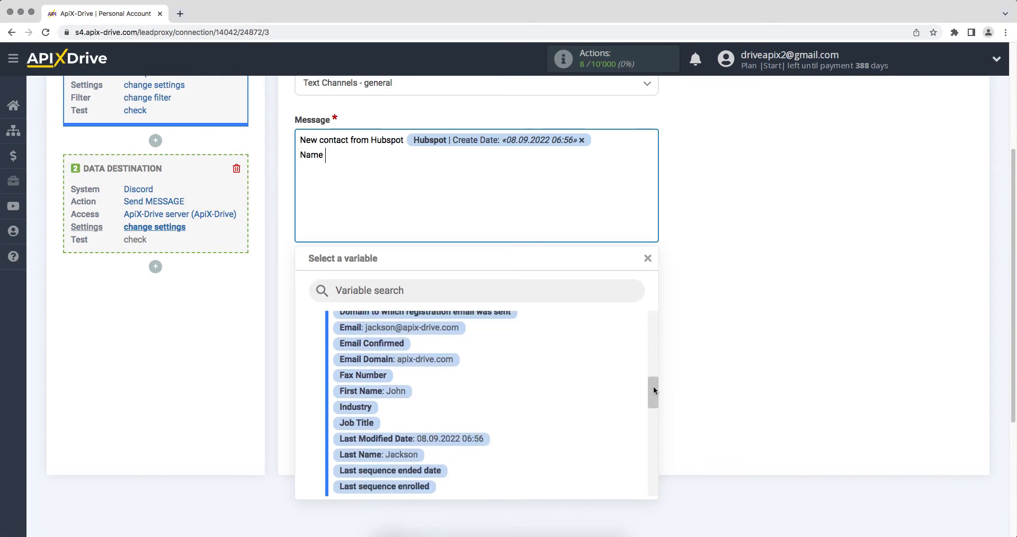
{"action": "left_click", "coordinate": [395, 391]}
{"action": "left_click", "coordinate": [495, 162]}
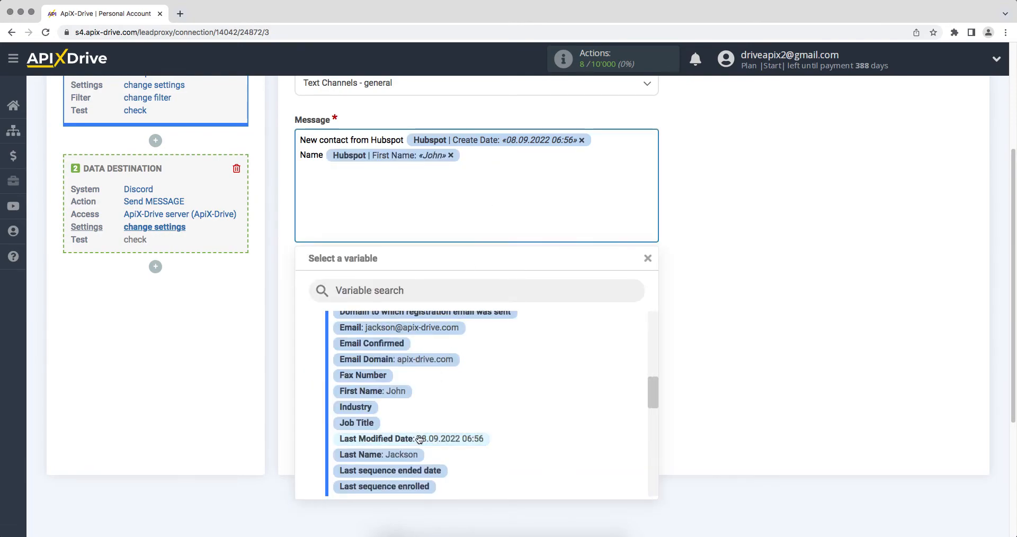
{"action": "left_click", "coordinate": [409, 454]}
- Add Email and Phone lines with their contact fields, and enter 'ApiX-Drive' as sender bot name
{"action": "key", "text": "Return"}
{"action": "type", "text": "Email"}
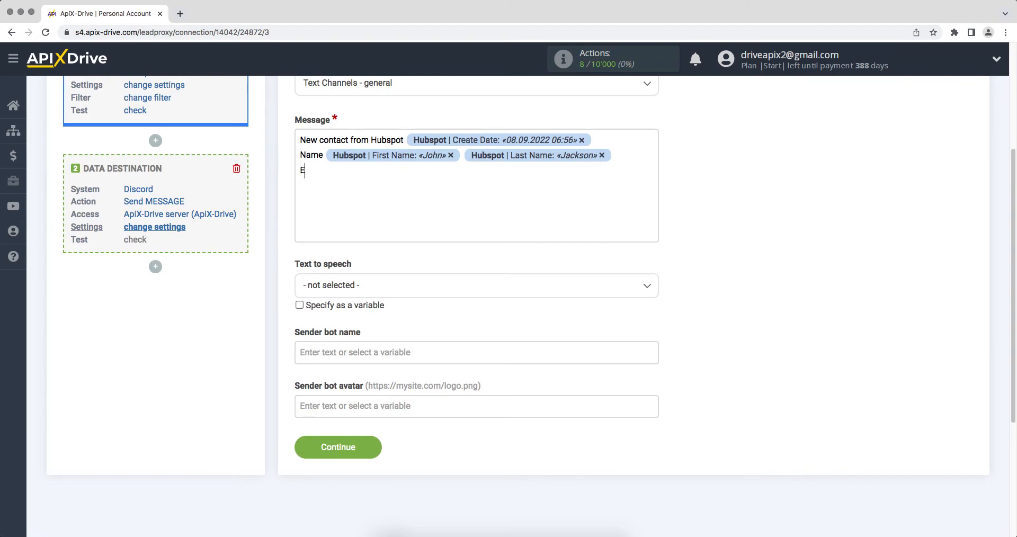
{"action": "left_click", "coordinate": [366, 172]}
{"action": "left_click", "coordinate": [409, 326]}
{"action": "key", "text": "Return"}
{"action": "type", "text": "Phone"}
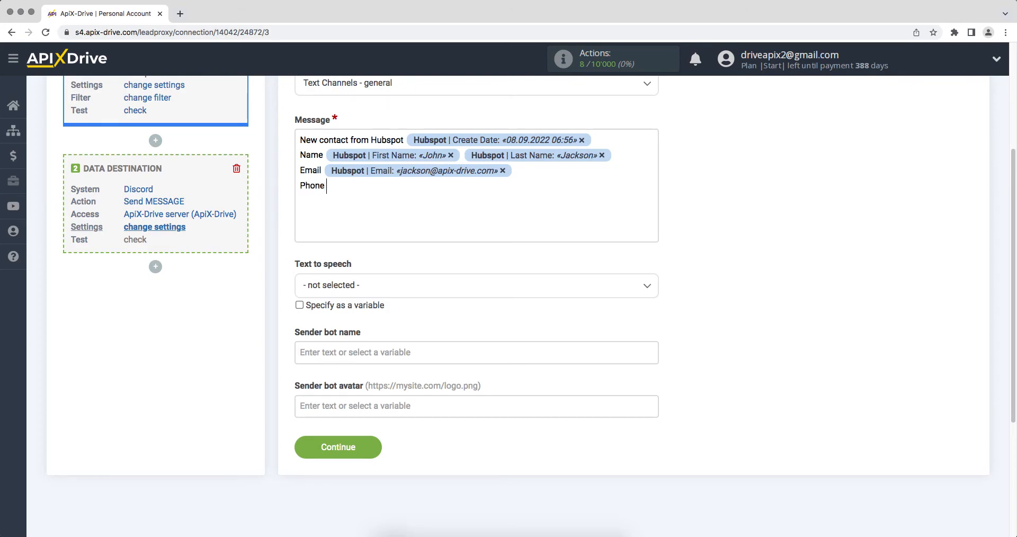
{"action": "left_click", "coordinate": [373, 187]}
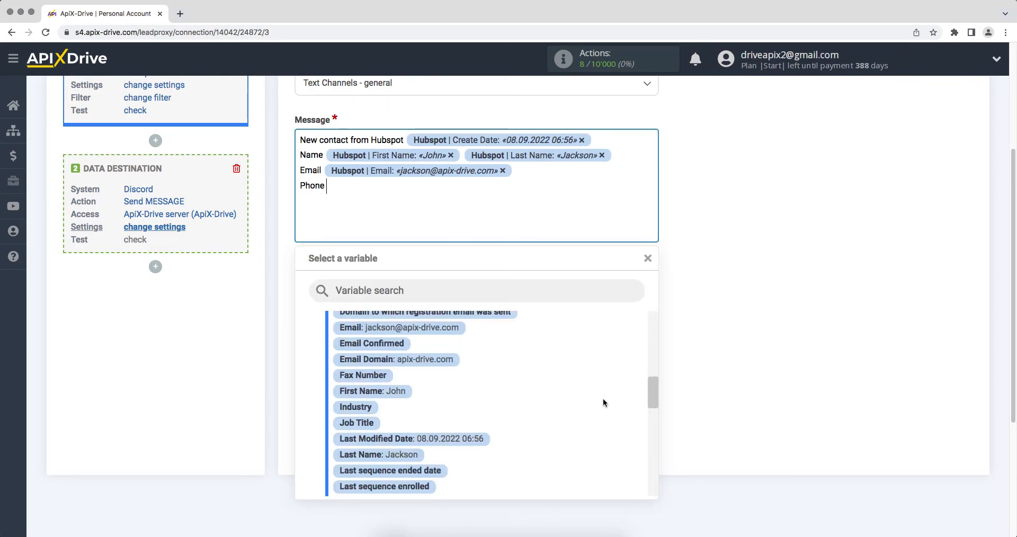
{"action": "left_click_drag", "start_coordinate": [654, 394], "coordinate": [657, 435]}
{"action": "left_click", "coordinate": [433, 438]}
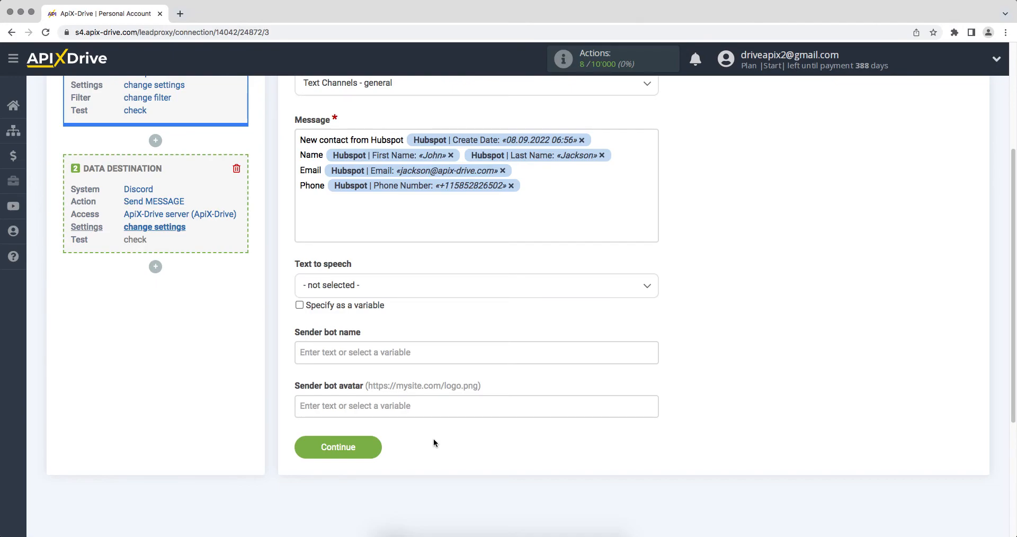
{"action": "left_click", "coordinate": [535, 353]}
{"action": "type", "text": "ApiX-Drive"}
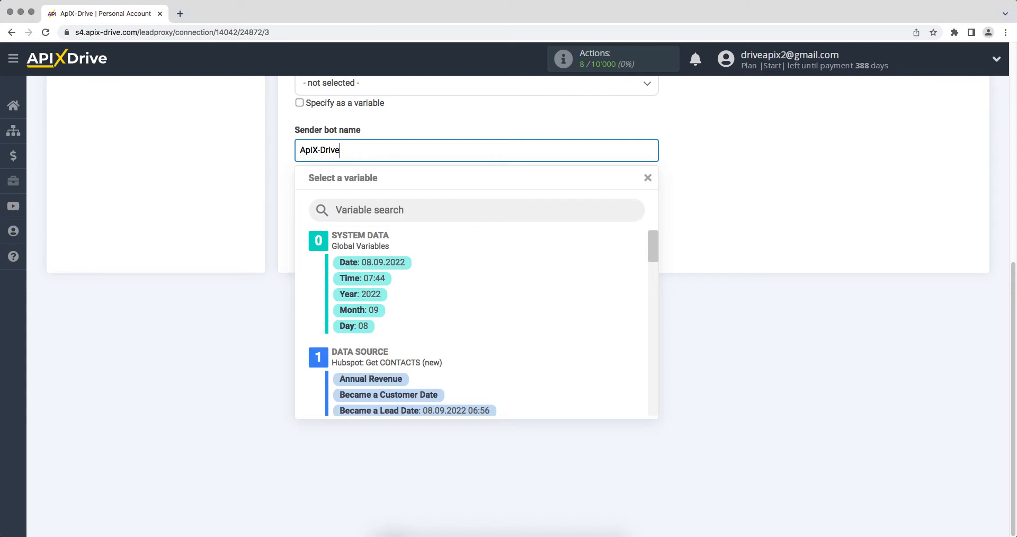
- Paste the image URL into the bot avatar field and continue to the message test preview
{"action": "left_click", "coordinate": [719, 364]}
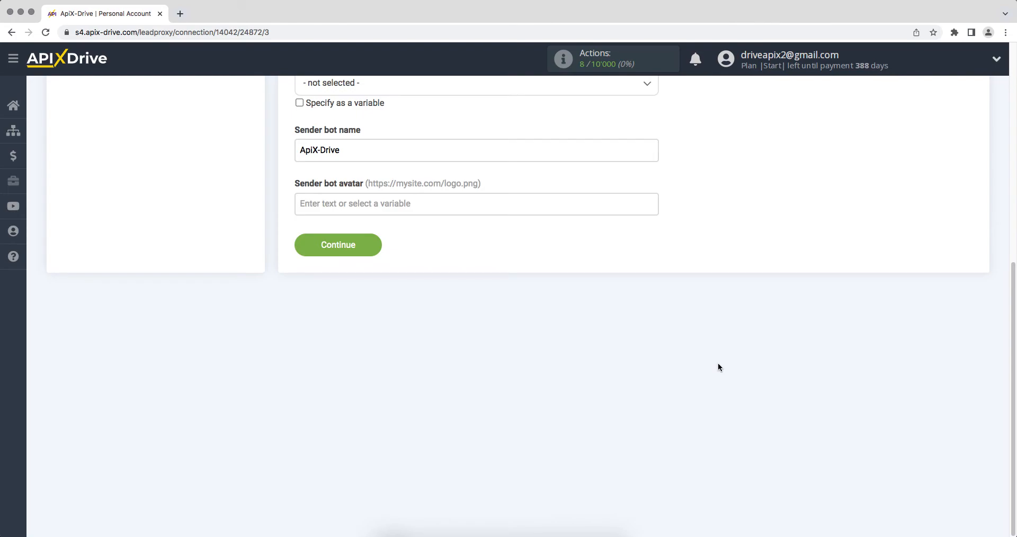
{"action": "left_click", "coordinate": [416, 205]}
{"action": "right_click", "coordinate": [413, 206]}
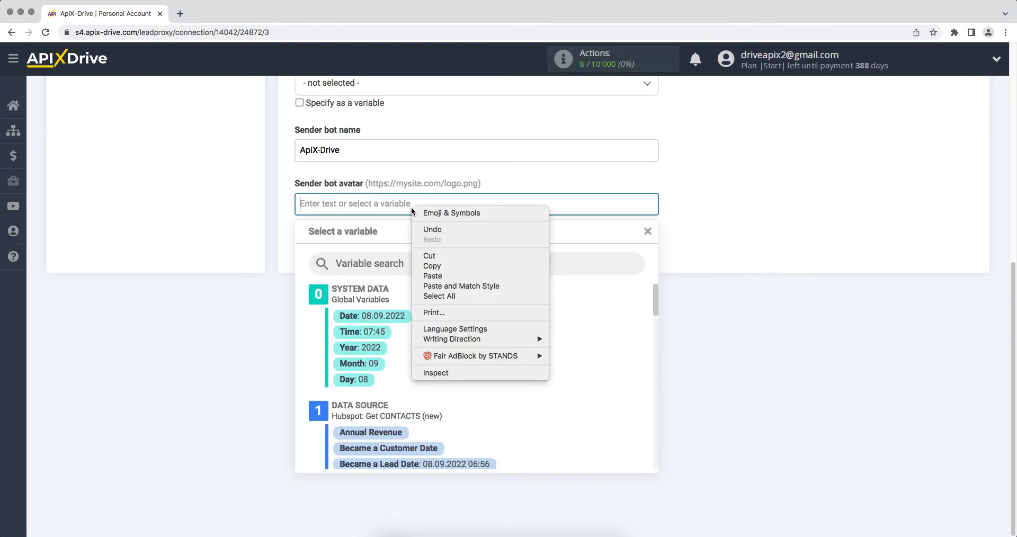
{"action": "left_click", "coordinate": [430, 275]}
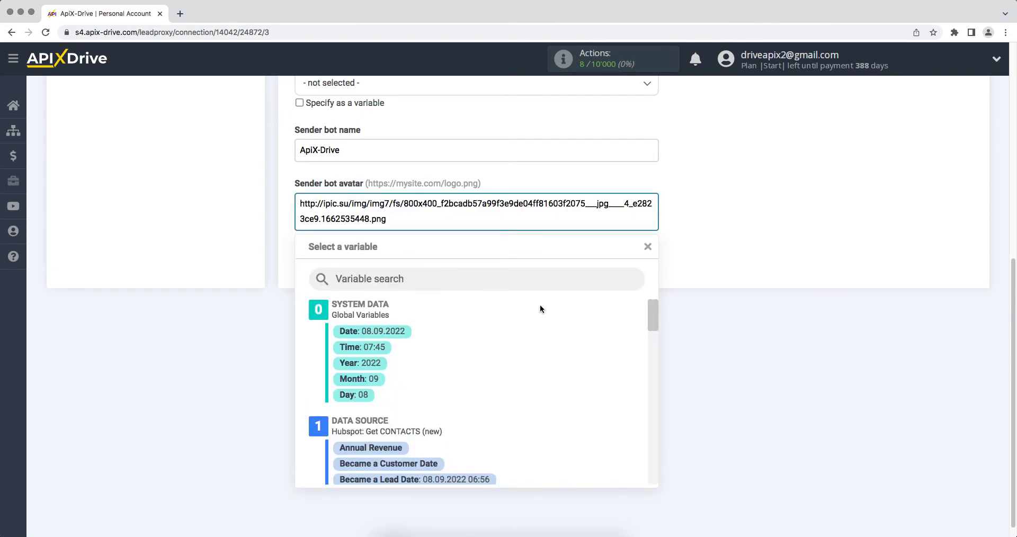
{"action": "left_click", "coordinate": [665, 338]}
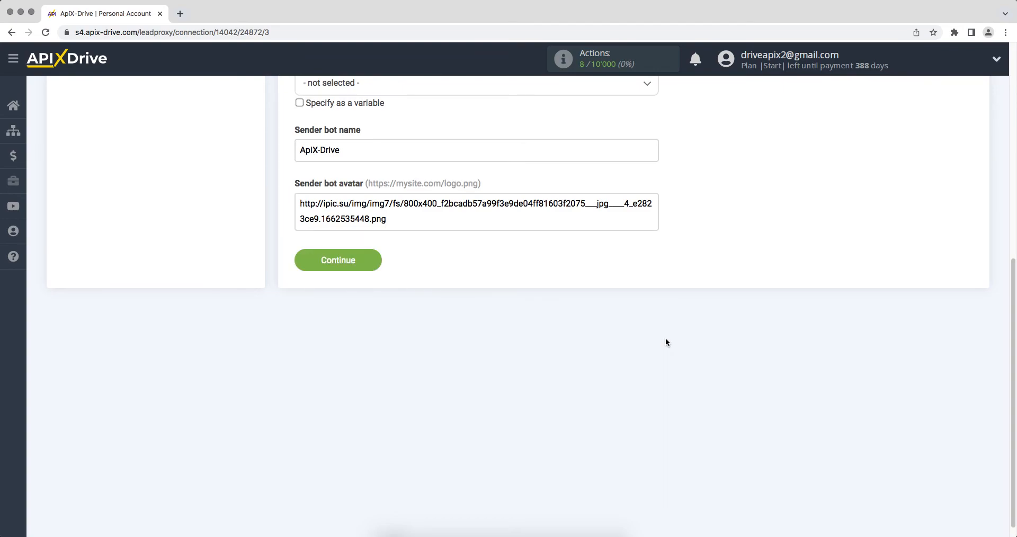
{"action": "left_click", "coordinate": [312, 269]}
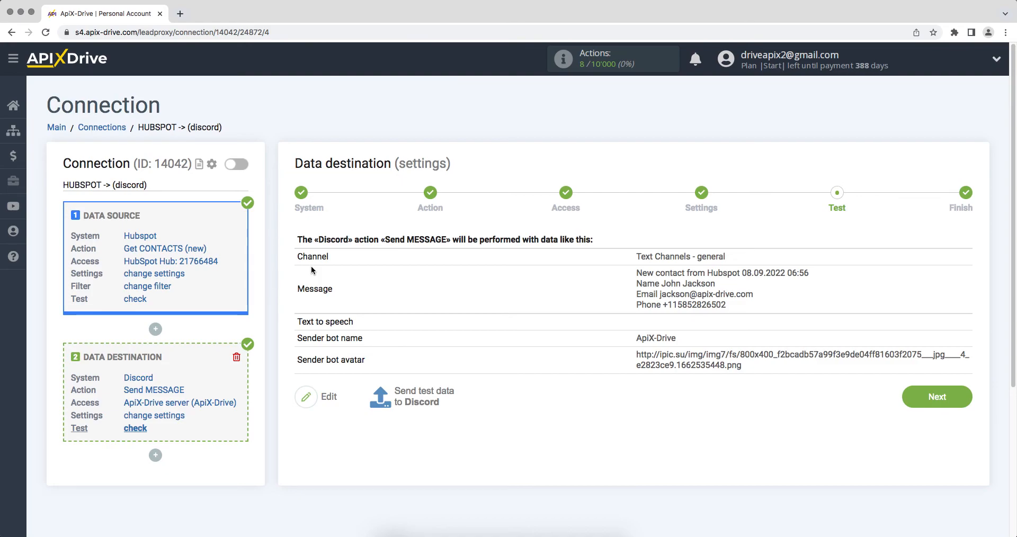
- Send the test contact message to Discord and advance to the Finish step
{"action": "left_click", "coordinate": [389, 390]}
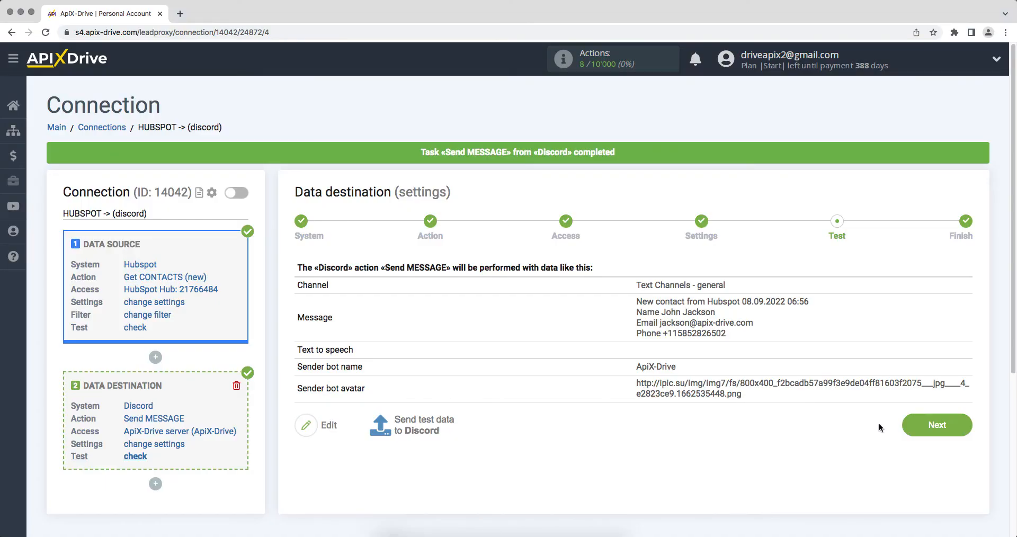
{"action": "left_click", "coordinate": [906, 429]}
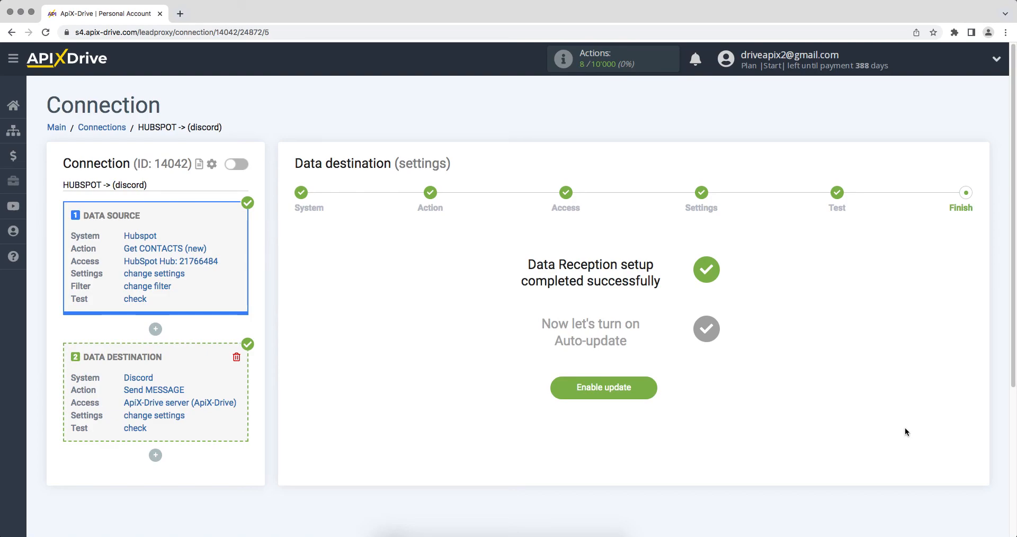
- Enable auto-update for HUBSPOT -> (discord) and change its update interval to 5 minutes
{"action": "left_click", "coordinate": [554, 389]}
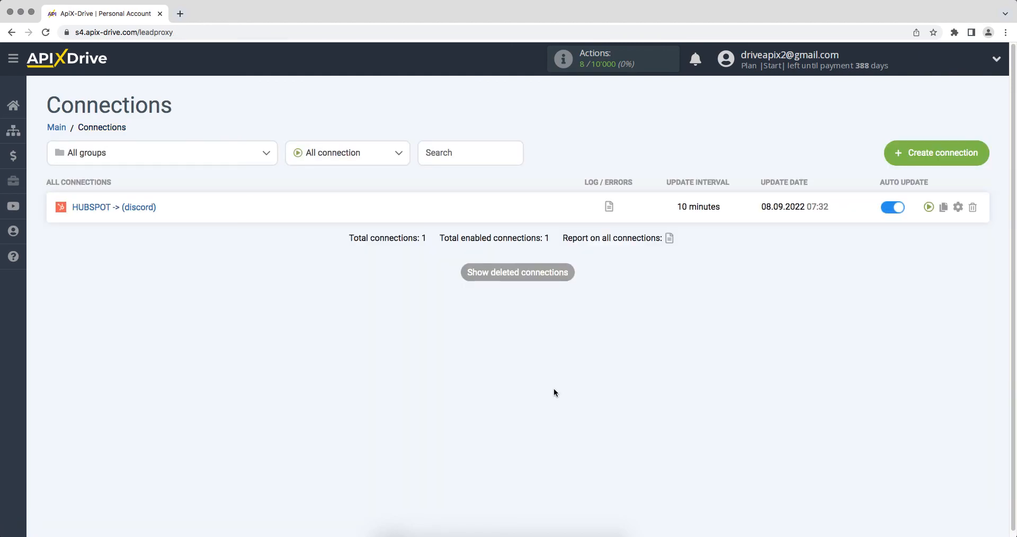
{"action": "left_click", "coordinate": [958, 207]}
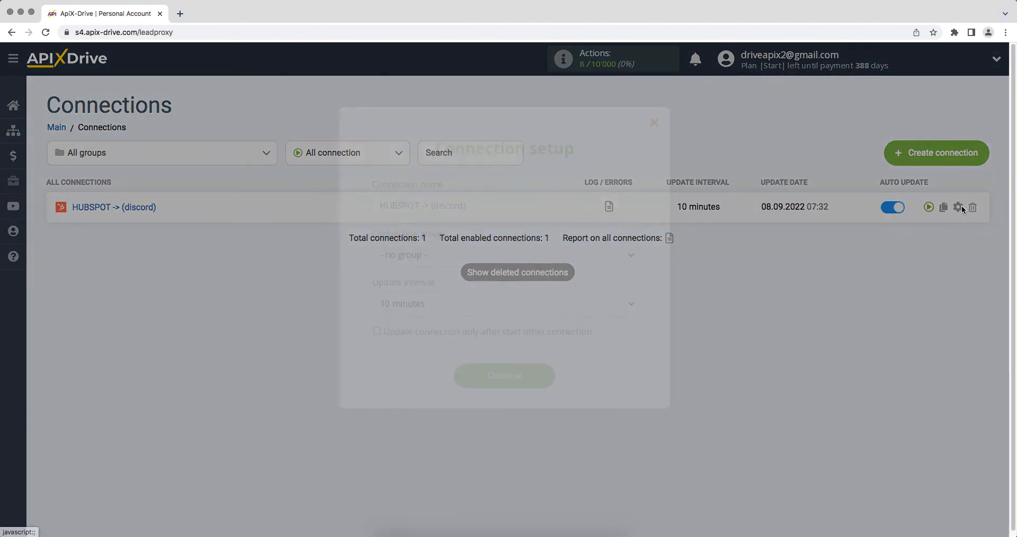
{"action": "left_click", "coordinate": [604, 305]}
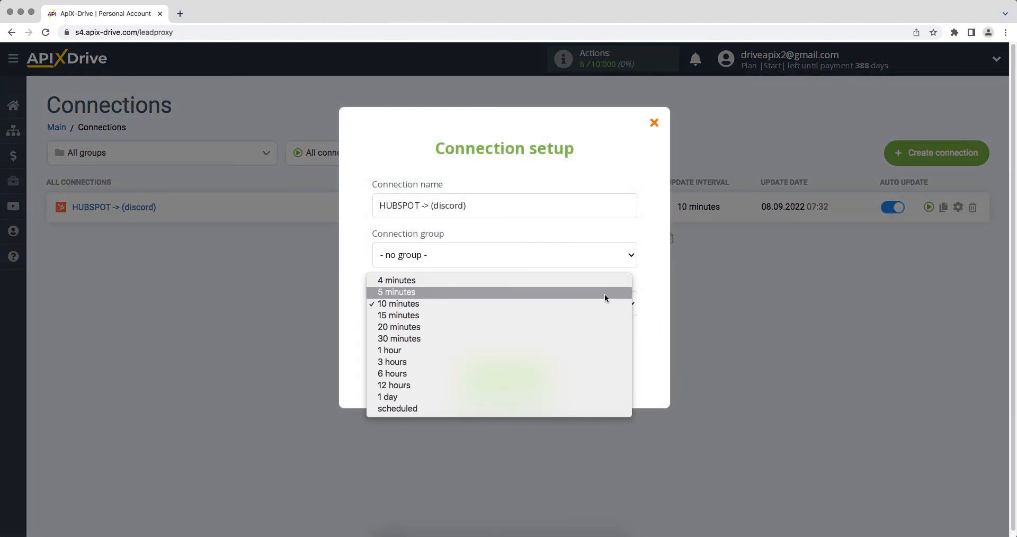
{"action": "left_click", "coordinate": [605, 294]}
{"action": "left_click", "coordinate": [464, 378]}
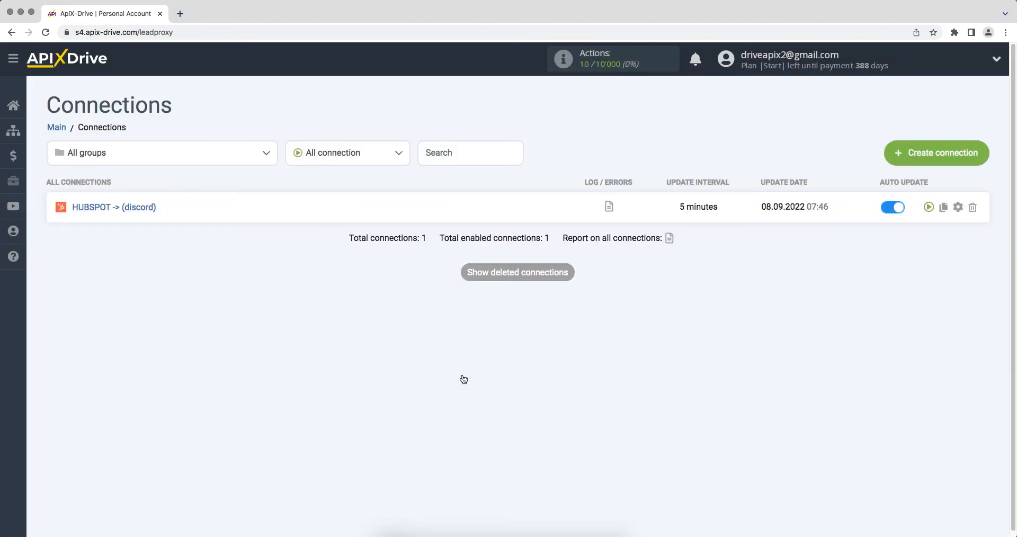